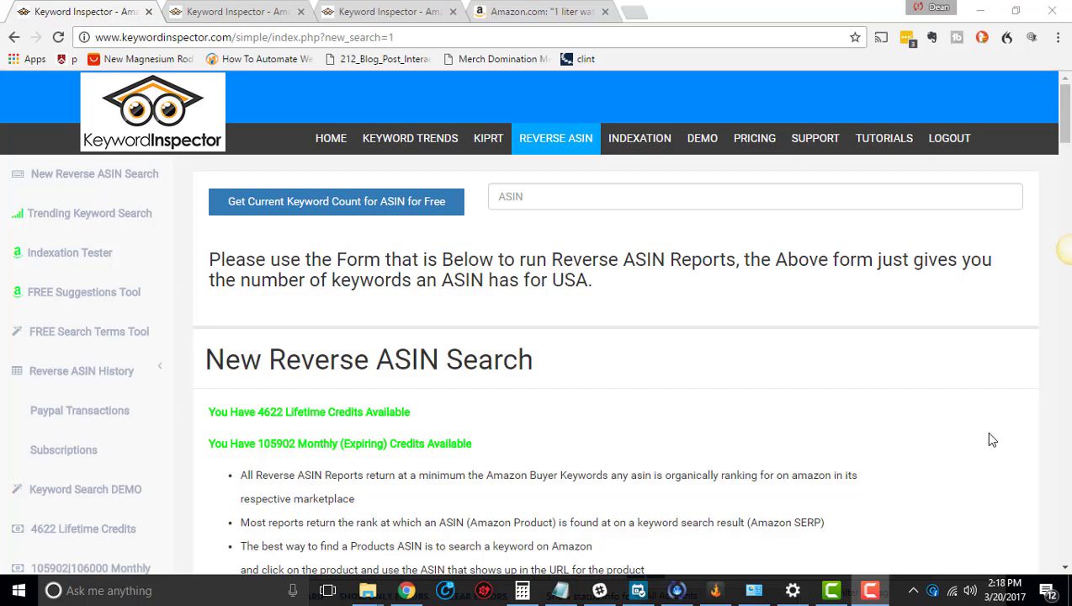
Replace the old Amazon query with 'oven mitts' and search the Home & Kitchen department
{"action": "scroll", "coordinate": [467, 541], "scroll_direction": "down", "scroll_amount": 10}
{"action": "scroll", "coordinate": [284, 404], "scroll_direction": "down", "scroll_amount": 10}
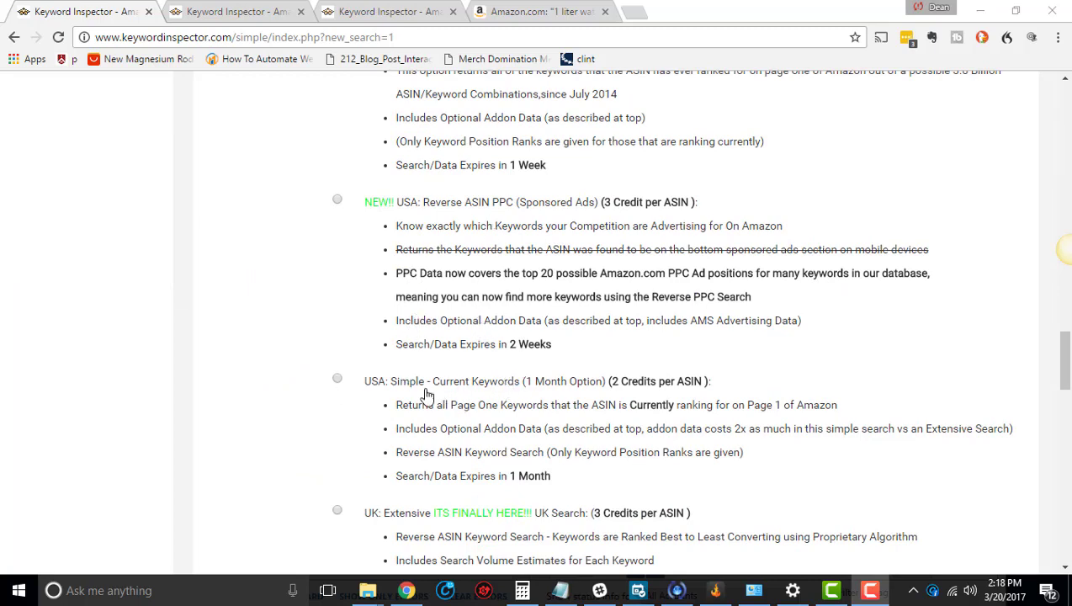
{"action": "scroll", "coordinate": [429, 402], "scroll_direction": "down", "scroll_amount": 1}
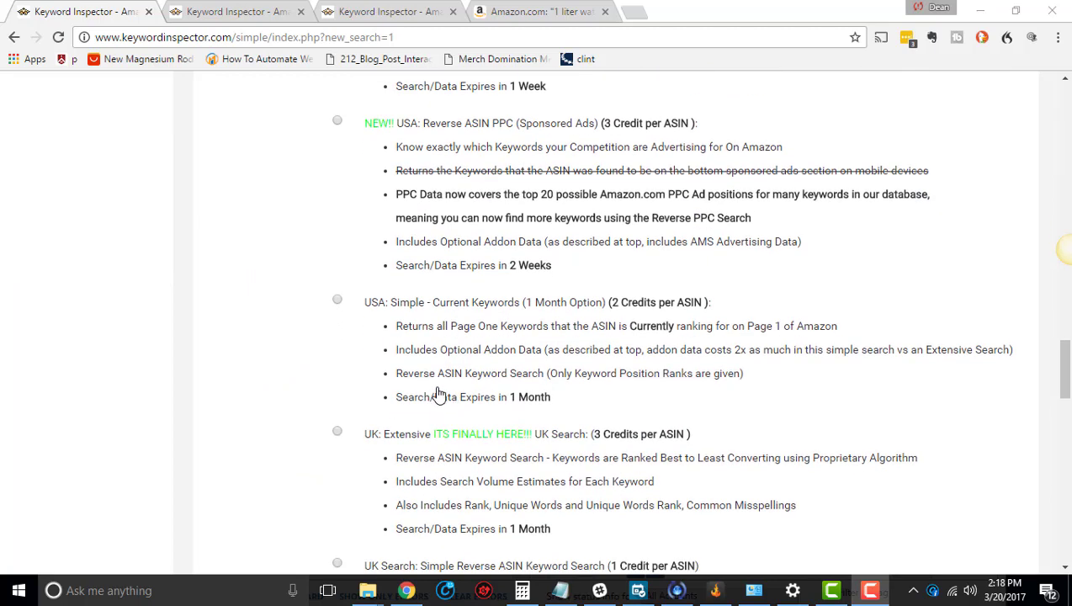
{"action": "scroll", "coordinate": [438, 394], "scroll_direction": "up", "scroll_amount": 4}
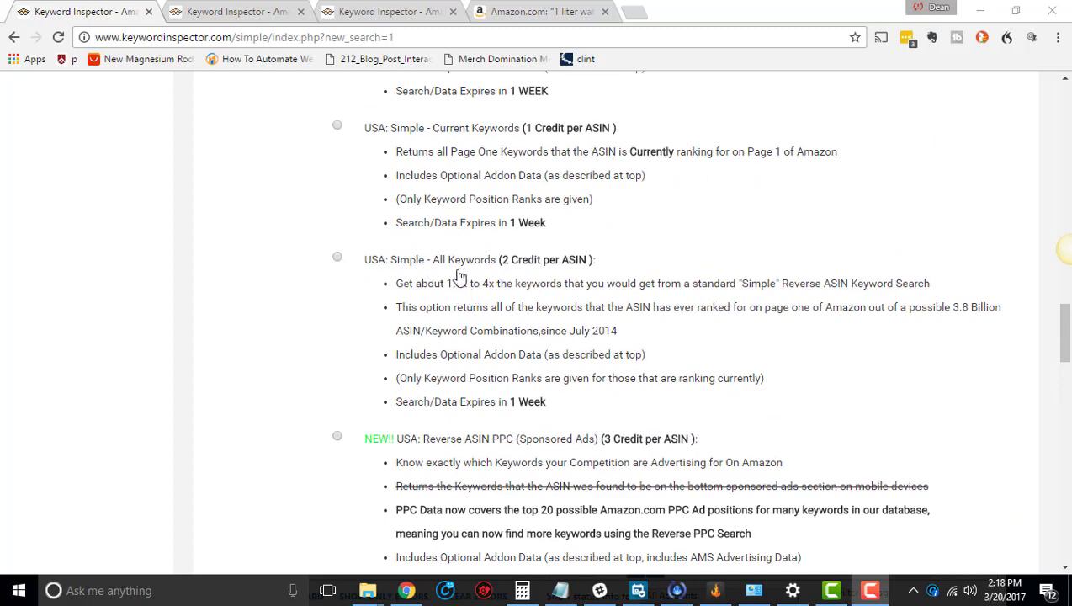
{"action": "scroll", "coordinate": [459, 276], "scroll_direction": "up", "scroll_amount": 1}
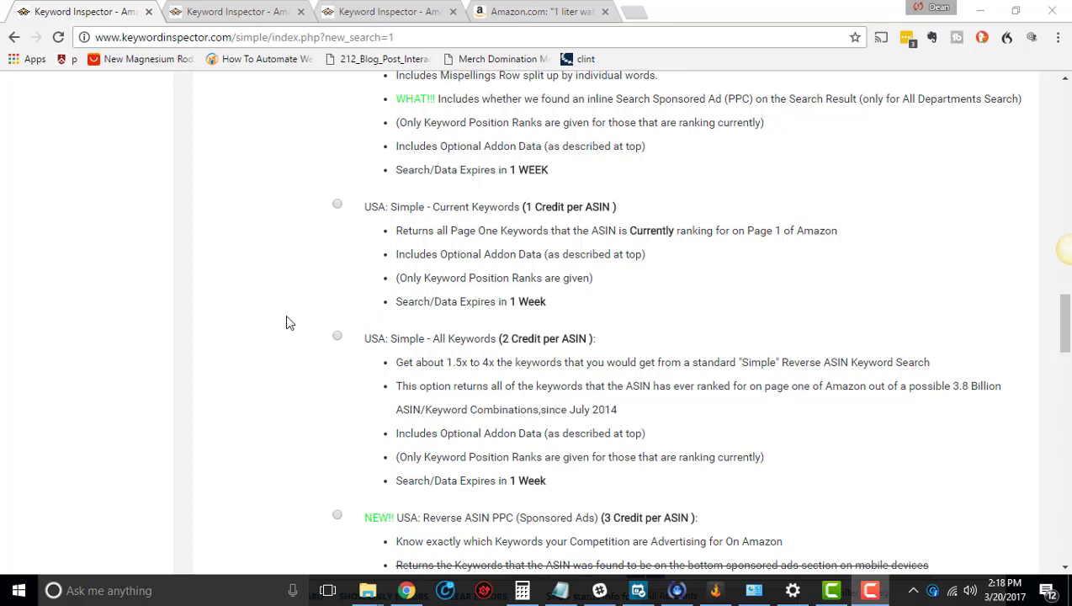
{"action": "scroll", "coordinate": [256, 314], "scroll_direction": "up", "scroll_amount": 1}
{"action": "scroll", "coordinate": [255, 314], "scroll_direction": "up", "scroll_amount": 15}
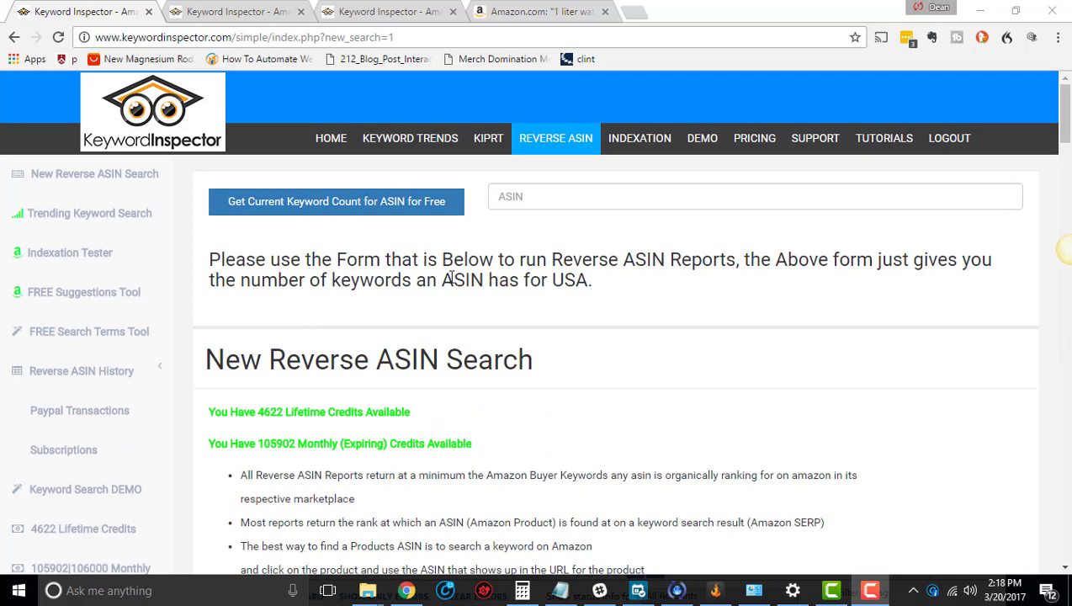
{"action": "scroll", "coordinate": [350, 322], "scroll_direction": "down", "scroll_amount": 2}
{"action": "scroll", "coordinate": [341, 330], "scroll_direction": "up", "scroll_amount": 2}
{"action": "scroll", "coordinate": [250, 332], "scroll_direction": "down", "scroll_amount": 10}
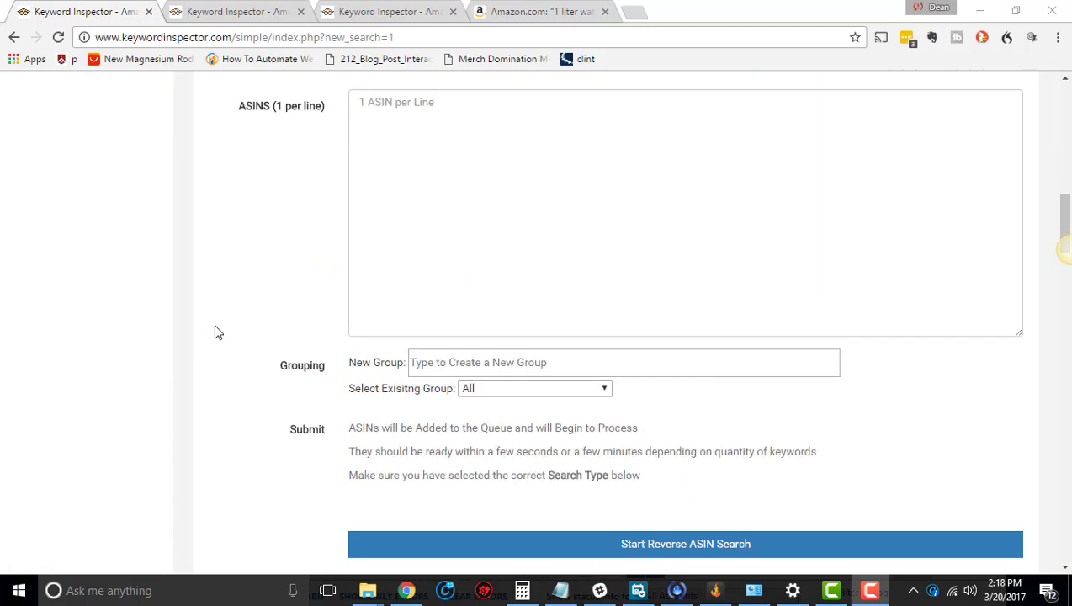
{"action": "scroll", "coordinate": [219, 332], "scroll_direction": "up", "scroll_amount": 10}
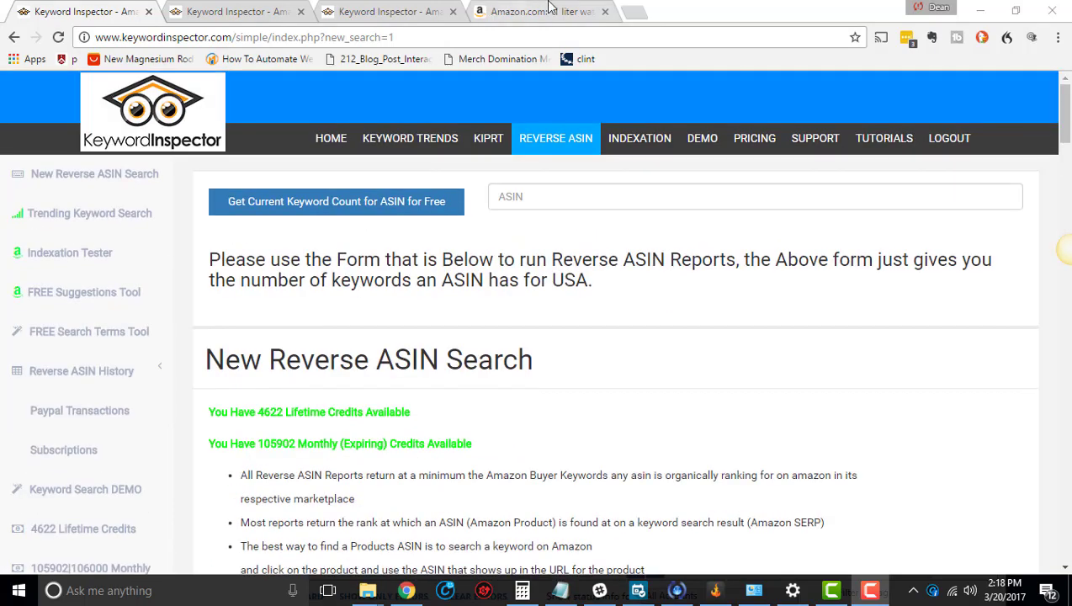
{"action": "left_click", "coordinate": [543, 12]}
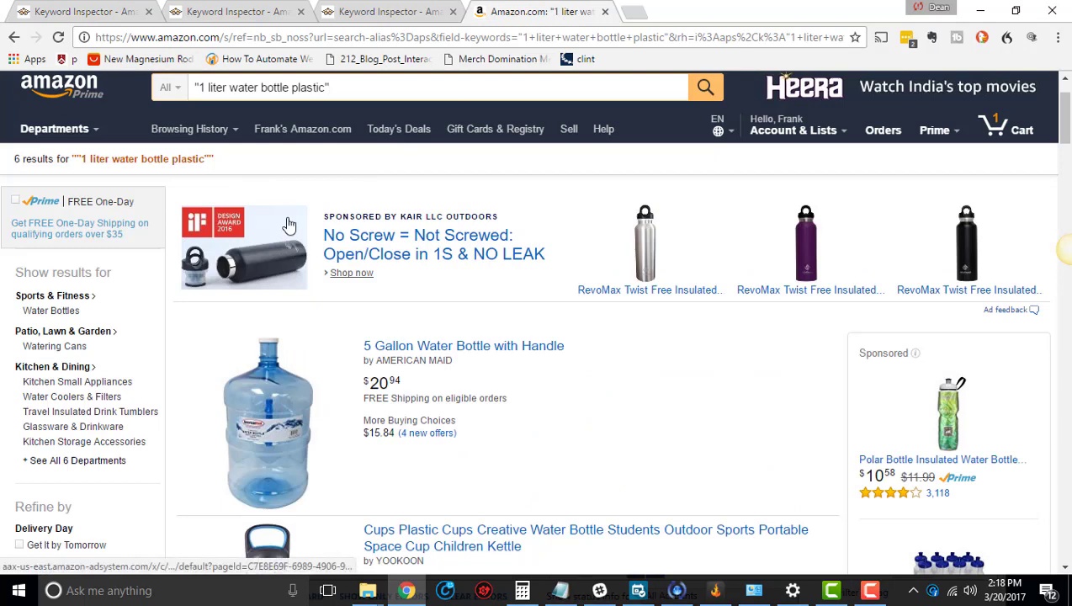
{"action": "left_click_drag", "start_coordinate": [329, 87], "coordinate": [183, 83]}
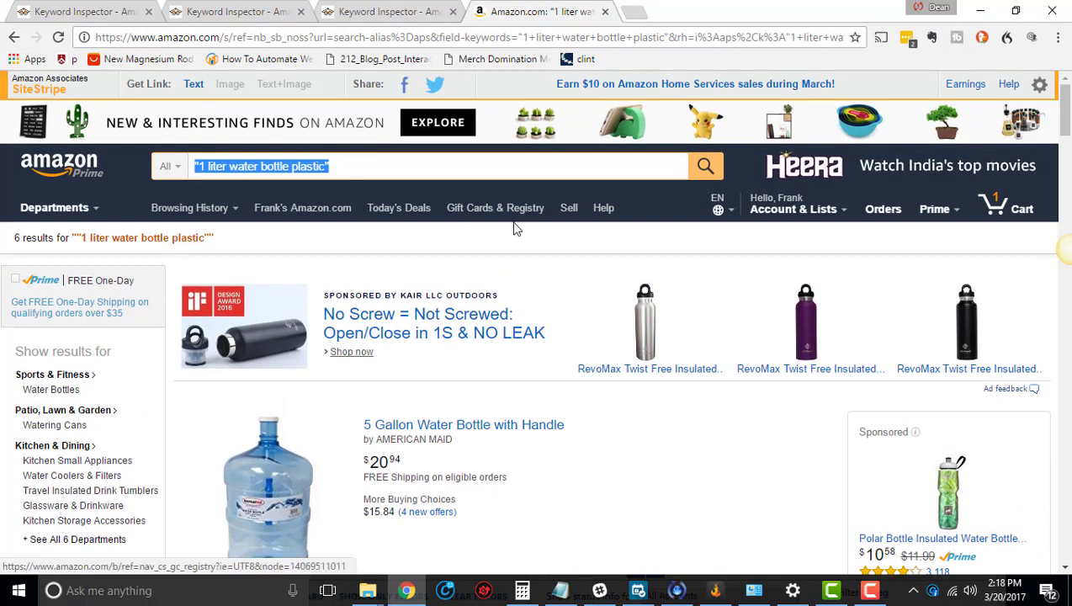
{"action": "key", "text": "BackSpace"}
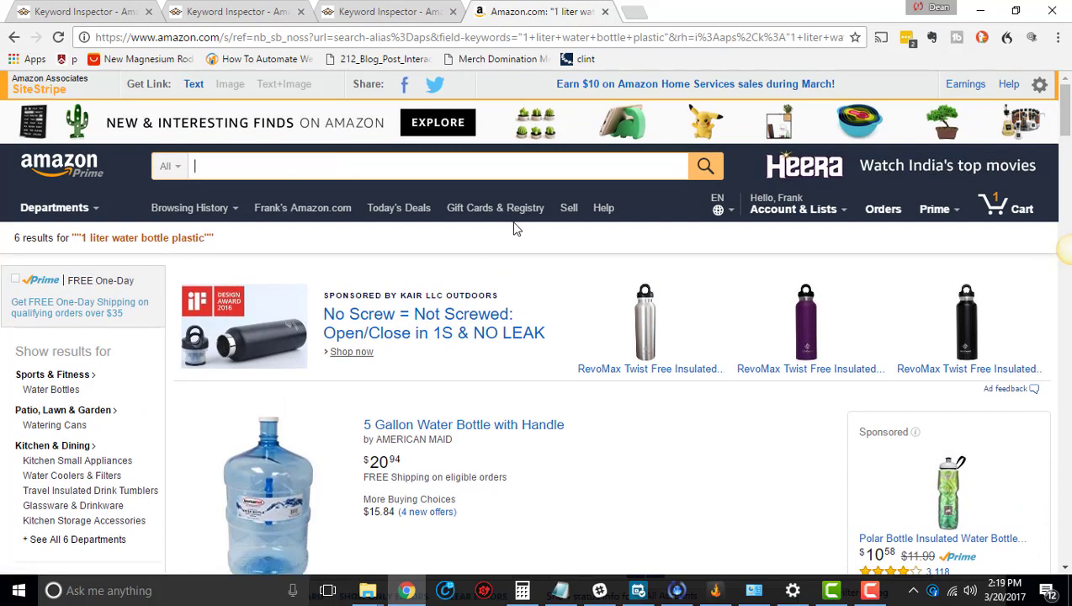
{"action": "key", "text": "BackSpace"}
{"action": "type", "text": "goo"}
{"action": "key", "text": "BackSpace"}
{"action": "key", "text": "BackSpace"}
{"action": "key", "text": "BackSpace"}
{"action": "type", "text": "oven mi"}
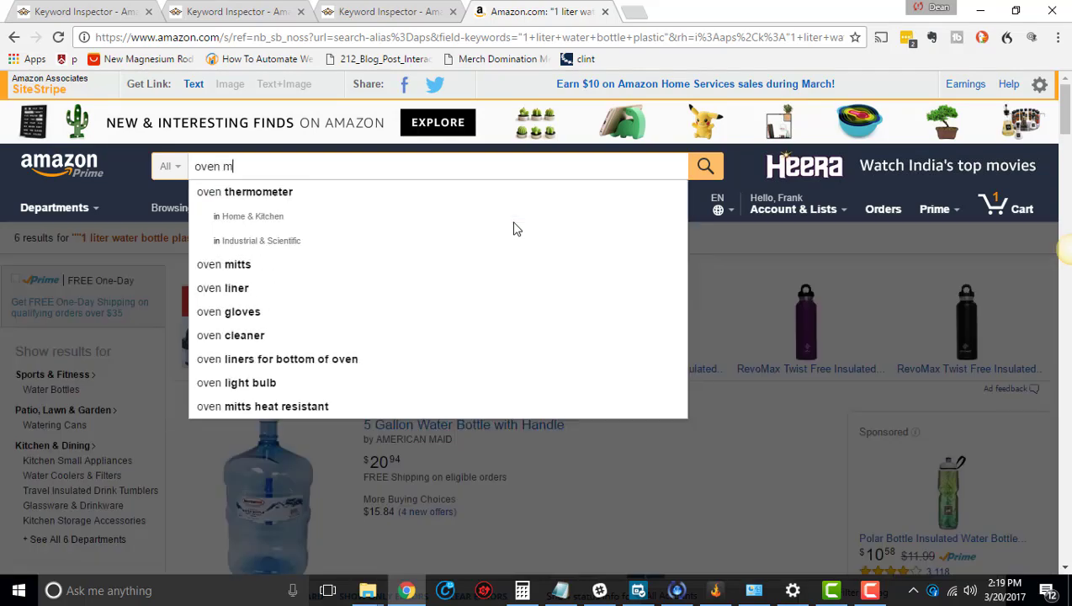
{"action": "left_click", "coordinate": [514, 228]}
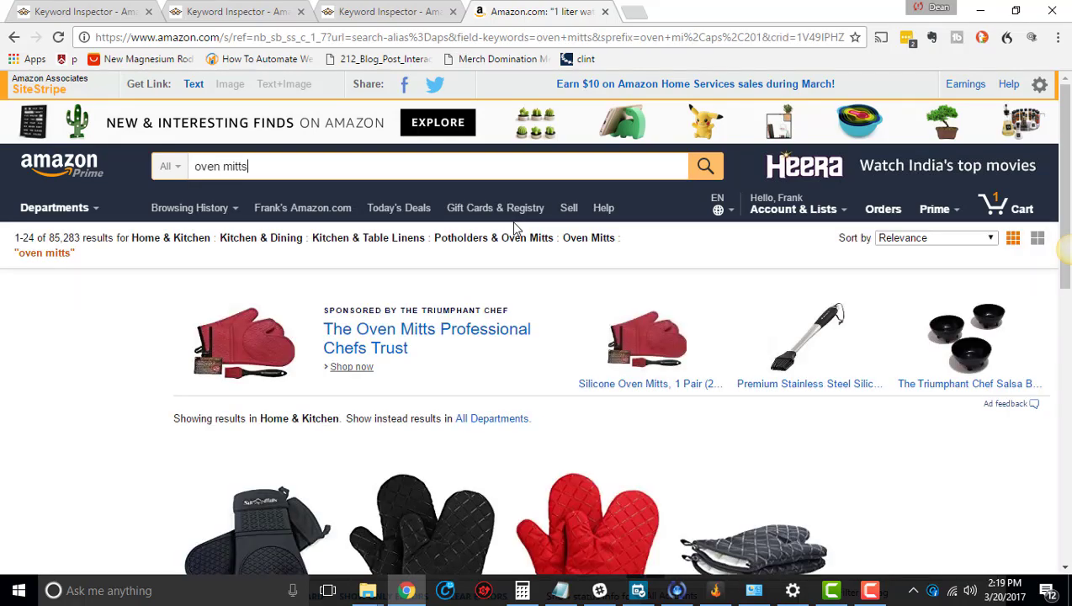
Open the Homwe Silicone Oven Mitts listing and select ASIN B00WUDQ61W in its URL
{"action": "scroll", "coordinate": [286, 469], "scroll_direction": "down", "scroll_amount": 3}
{"action": "scroll", "coordinate": [267, 404], "scroll_direction": "down", "scroll_amount": 3}
{"action": "left_click", "coordinate": [271, 392]}
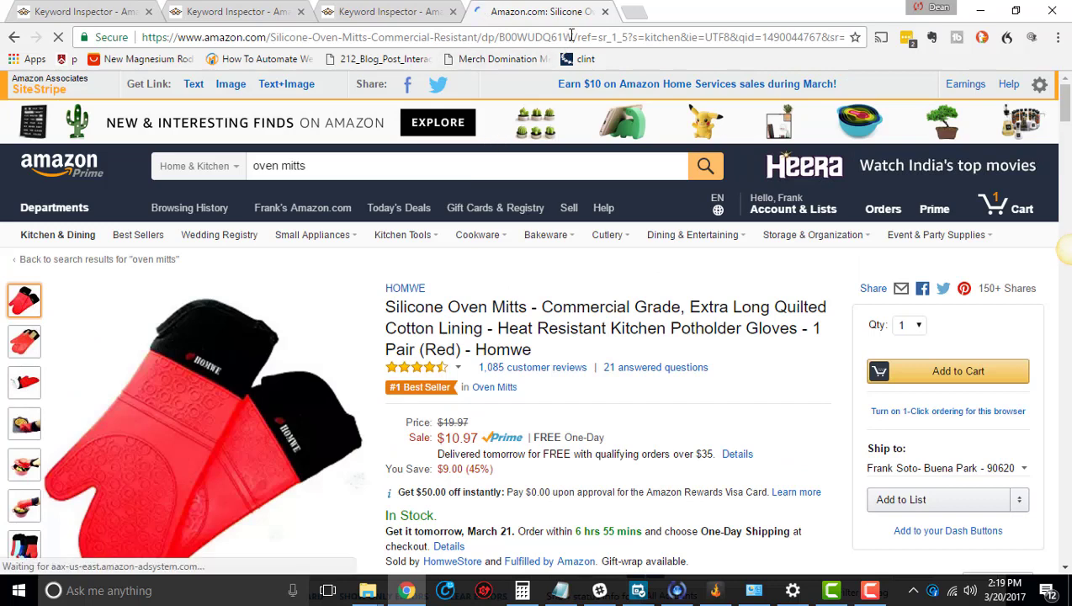
{"action": "left_click_drag", "start_coordinate": [573, 37], "coordinate": [500, 38]}
{"action": "key", "text": "ctrl+c"}
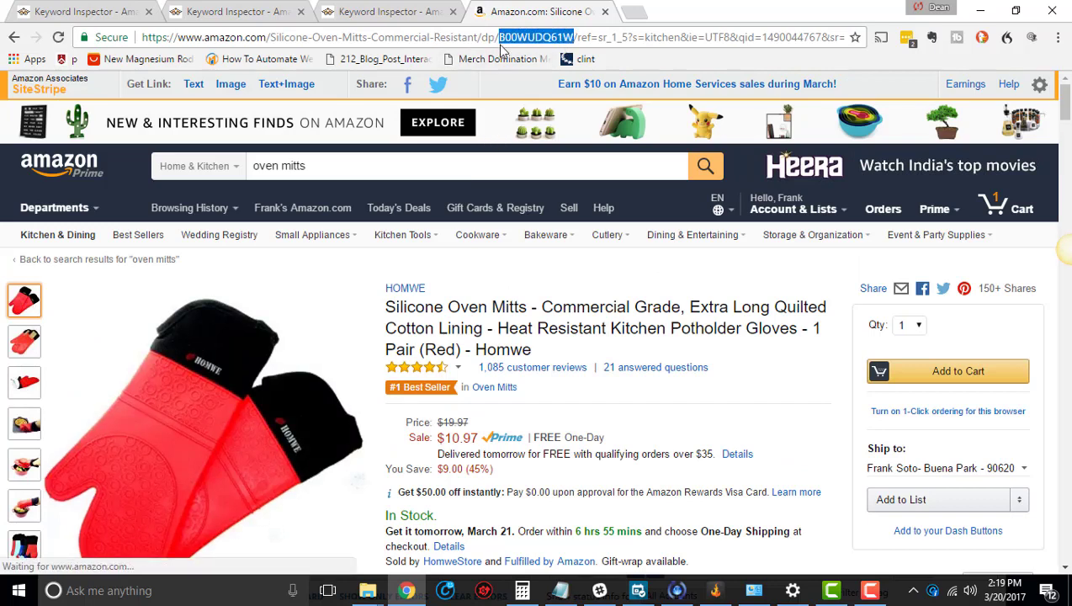
Close the extra Keyword Inspector report pages, keeping the new reverse ASIN search page
{"action": "left_click", "coordinate": [370, 10]}
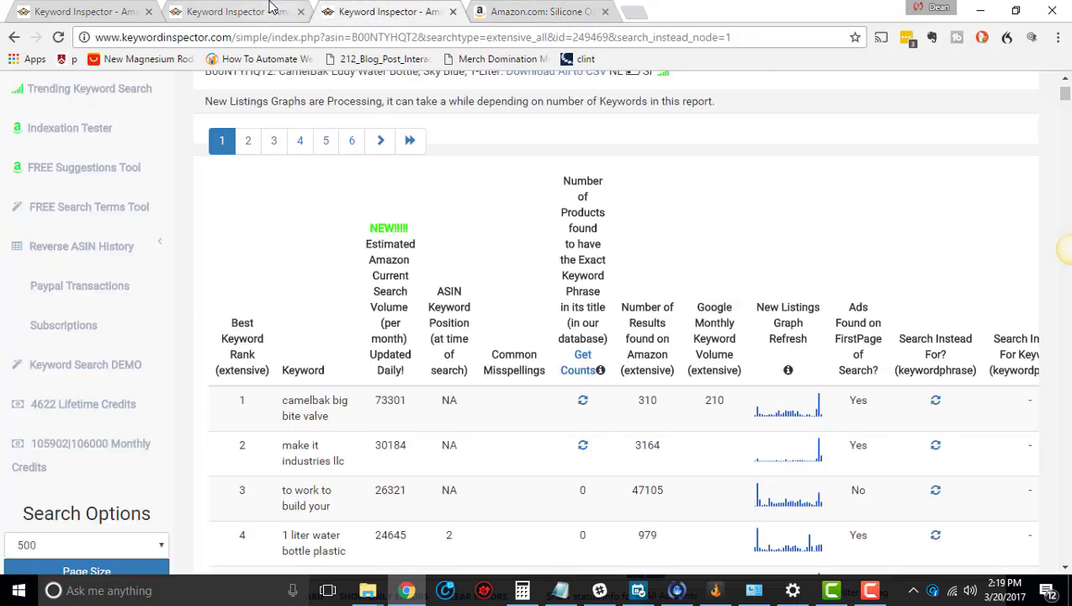
{"action": "left_click", "coordinate": [453, 12]}
{"action": "left_click", "coordinate": [253, 12]}
{"action": "left_click", "coordinate": [300, 12]}
{"action": "left_click", "coordinate": [46, 10]}
Submit ASIN B00WUDQ61W as a USA: Simple - Current Keywords reverse ASIN search
{"action": "scroll", "coordinate": [438, 312], "scroll_direction": "down", "scroll_amount": 12}
{"action": "scroll", "coordinate": [419, 318], "scroll_direction": "down", "scroll_amount": 1}
{"action": "scroll", "coordinate": [419, 316], "scroll_direction": "up", "scroll_amount": 2}
{"action": "scroll", "coordinate": [420, 321], "scroll_direction": "down", "scroll_amount": 2}
{"action": "left_click", "coordinate": [469, 192]}
{"action": "key", "text": "ctrl+v"}
{"action": "scroll", "coordinate": [320, 353], "scroll_direction": "down", "scroll_amount": 3}
{"action": "scroll", "coordinate": [505, 269], "scroll_direction": "down", "scroll_amount": 1}
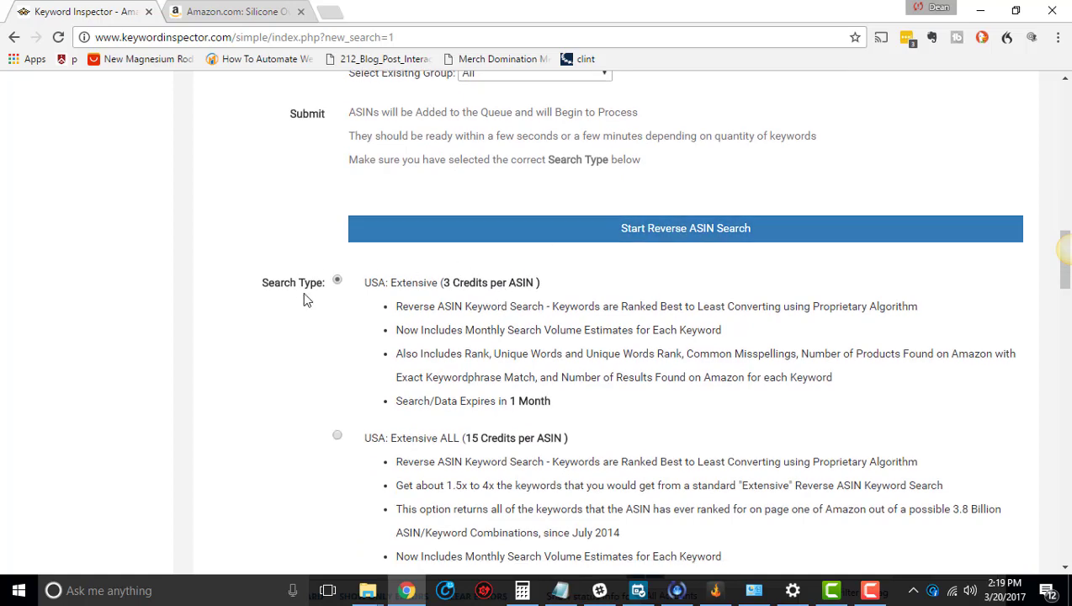
{"action": "scroll", "coordinate": [333, 325], "scroll_direction": "down", "scroll_amount": 6}
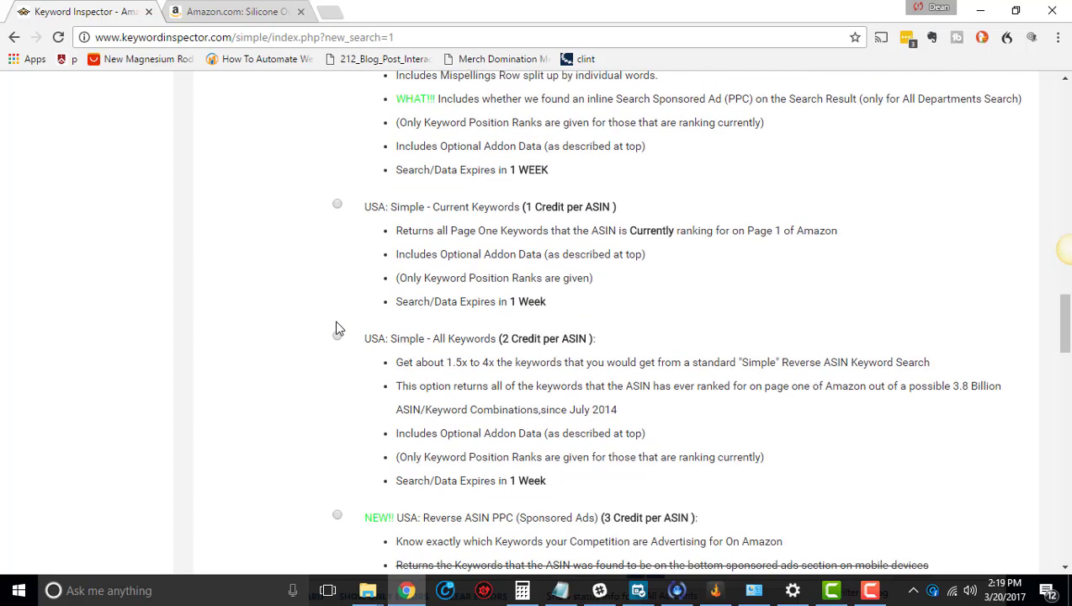
{"action": "left_click", "coordinate": [337, 204]}
{"action": "scroll", "coordinate": [309, 373], "scroll_direction": "up", "scroll_amount": 7}
{"action": "left_click", "coordinate": [558, 238]}
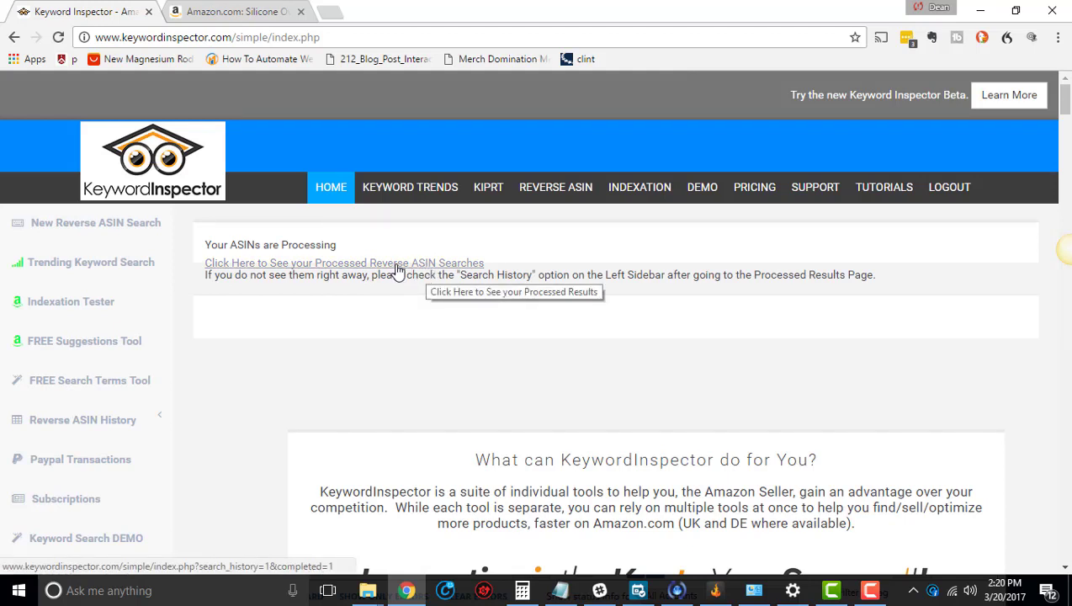
Submit ASIN B00WUDQ61W again as a Simple - All Keywords reverse ASIN search
{"action": "left_click", "coordinate": [80, 231]}
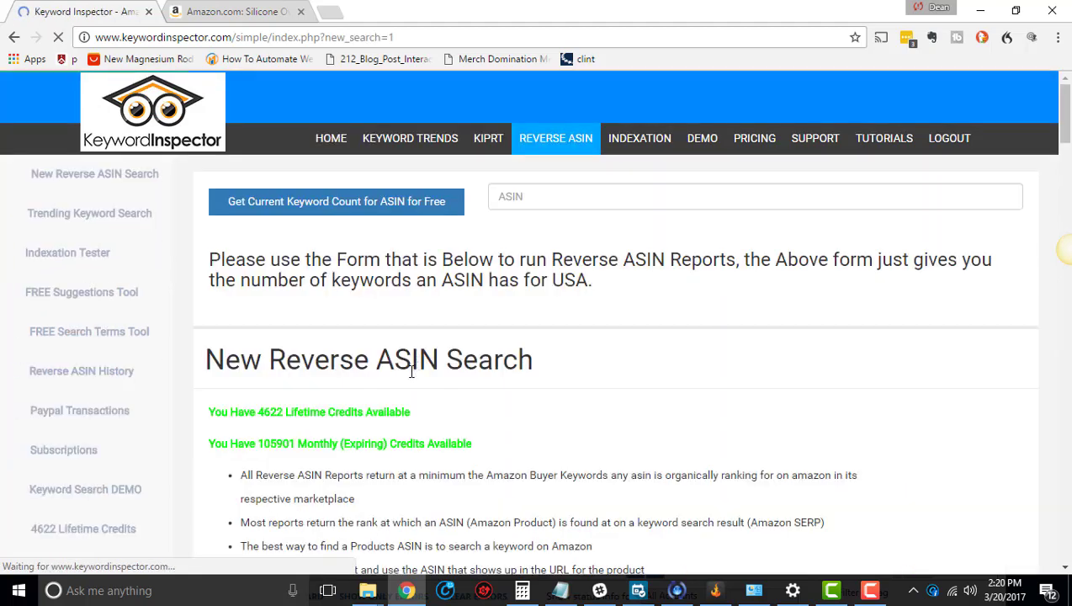
{"action": "scroll", "coordinate": [411, 363], "scroll_direction": "down", "scroll_amount": 5}
{"action": "scroll", "coordinate": [407, 376], "scroll_direction": "down", "scroll_amount": 4}
{"action": "left_click", "coordinate": [414, 340]}
{"action": "key", "text": "ctrl+v"}
{"action": "scroll", "coordinate": [275, 383], "scroll_direction": "down", "scroll_amount": 7}
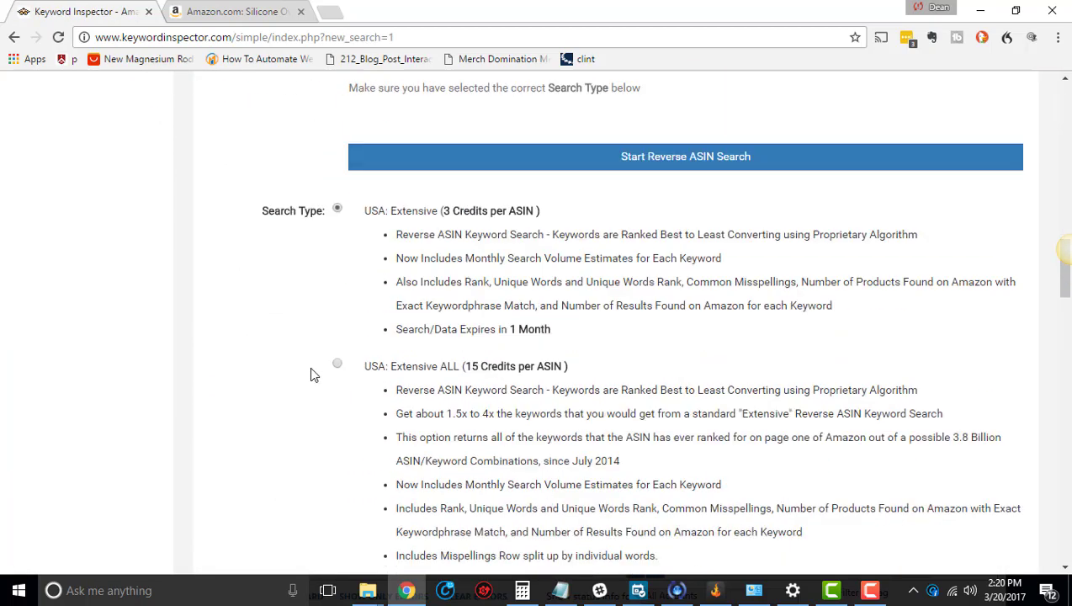
{"action": "scroll", "coordinate": [320, 371], "scroll_direction": "down", "scroll_amount": 5}
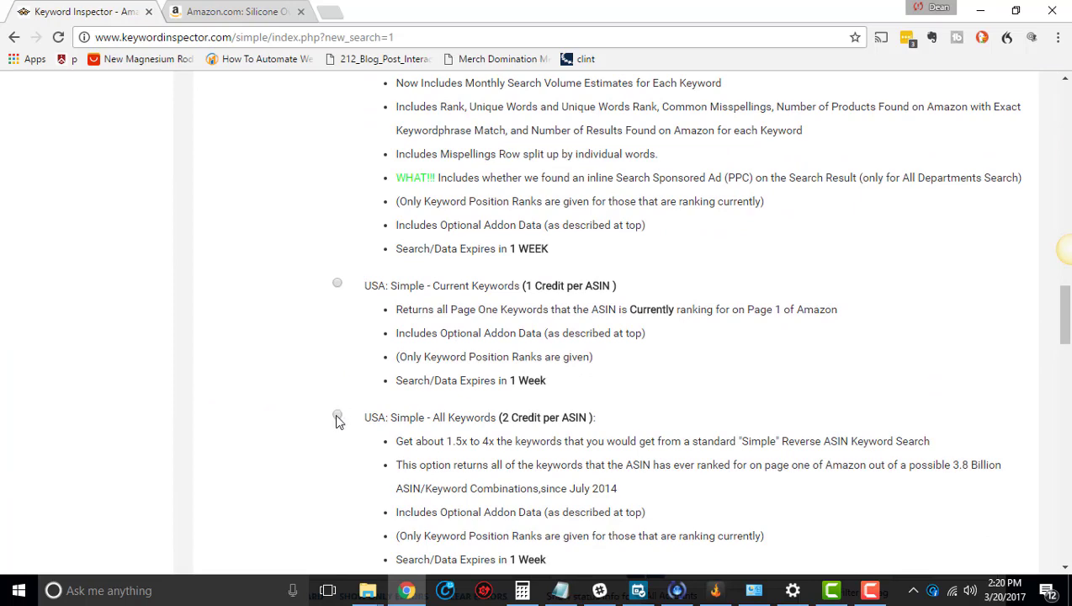
{"action": "scroll", "coordinate": [336, 421], "scroll_direction": "down", "scroll_amount": 1}
{"action": "left_click", "coordinate": [337, 337]}
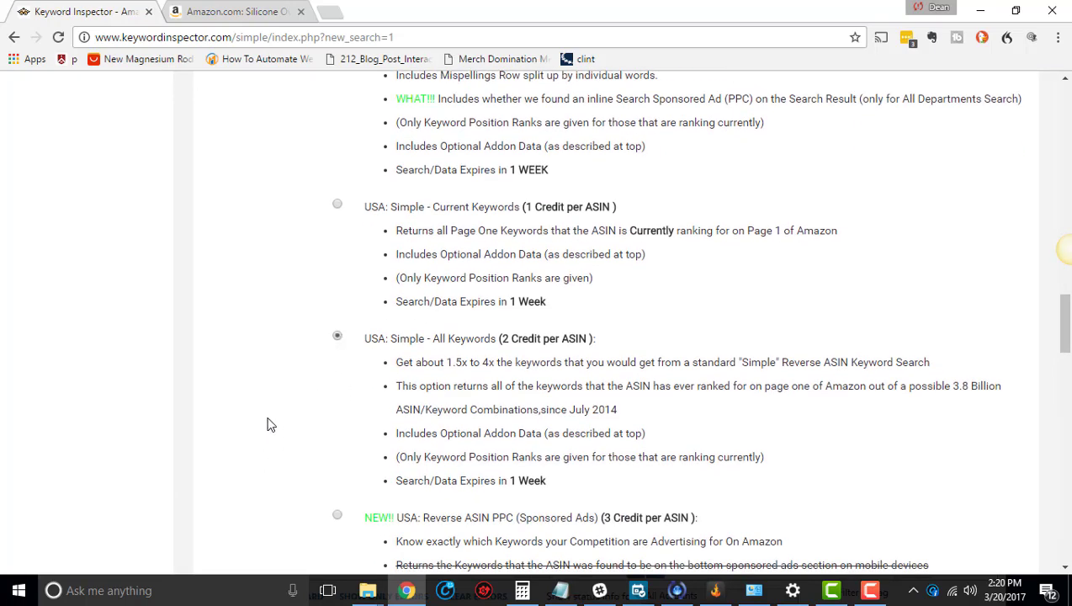
{"action": "scroll", "coordinate": [268, 424], "scroll_direction": "up", "scroll_amount": 8}
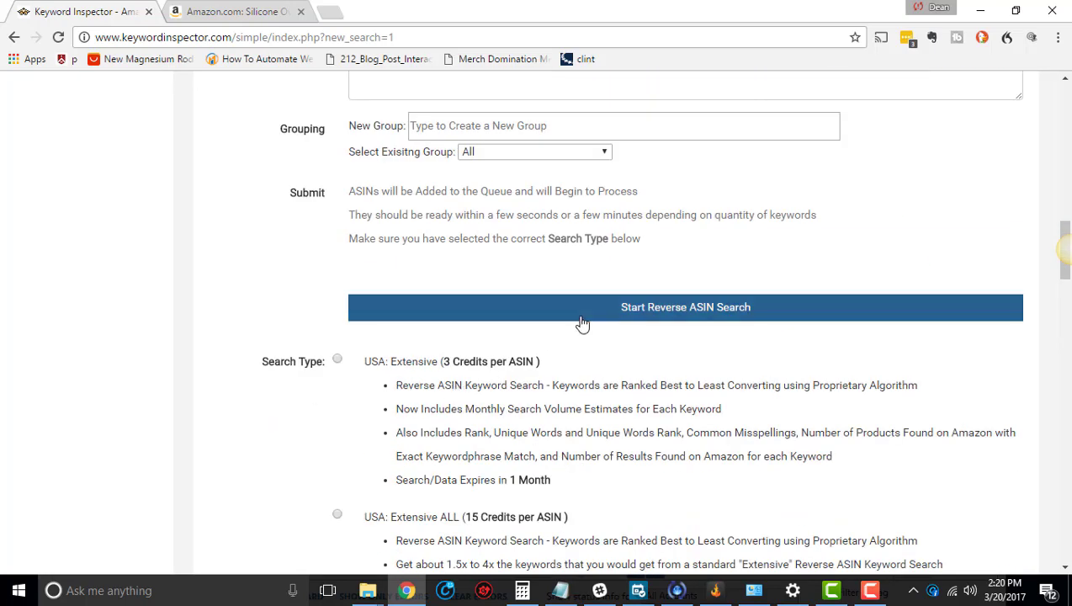
{"action": "left_click", "coordinate": [581, 324]}
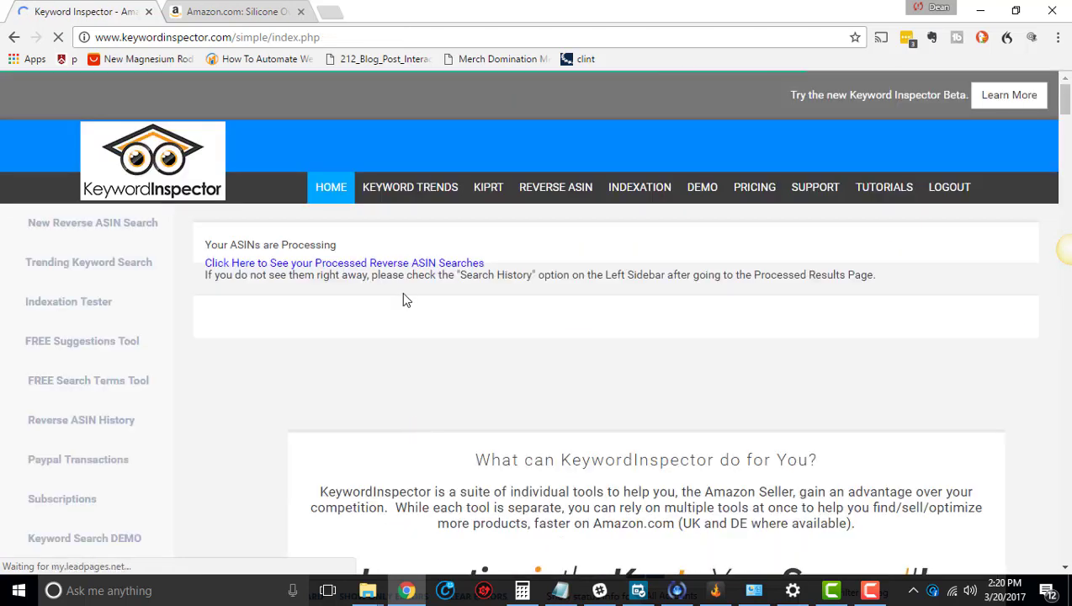
From Reverse ASIN History, open the oven mitt B00WUDQ61W simple report in a new tab
{"action": "left_click", "coordinate": [283, 265]}
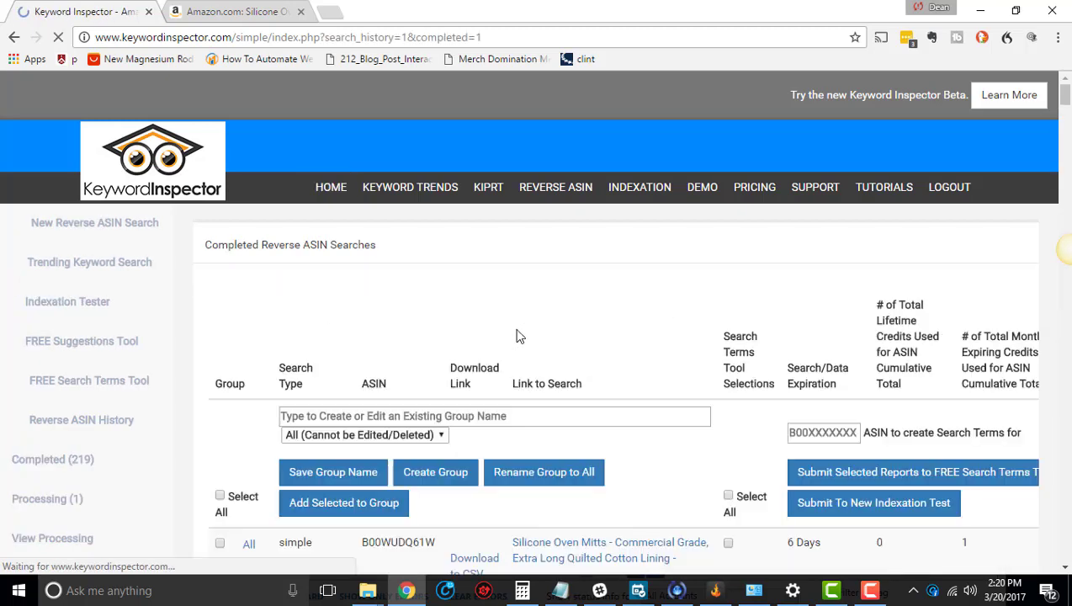
{"action": "scroll", "coordinate": [505, 351], "scroll_direction": "down", "scroll_amount": 3}
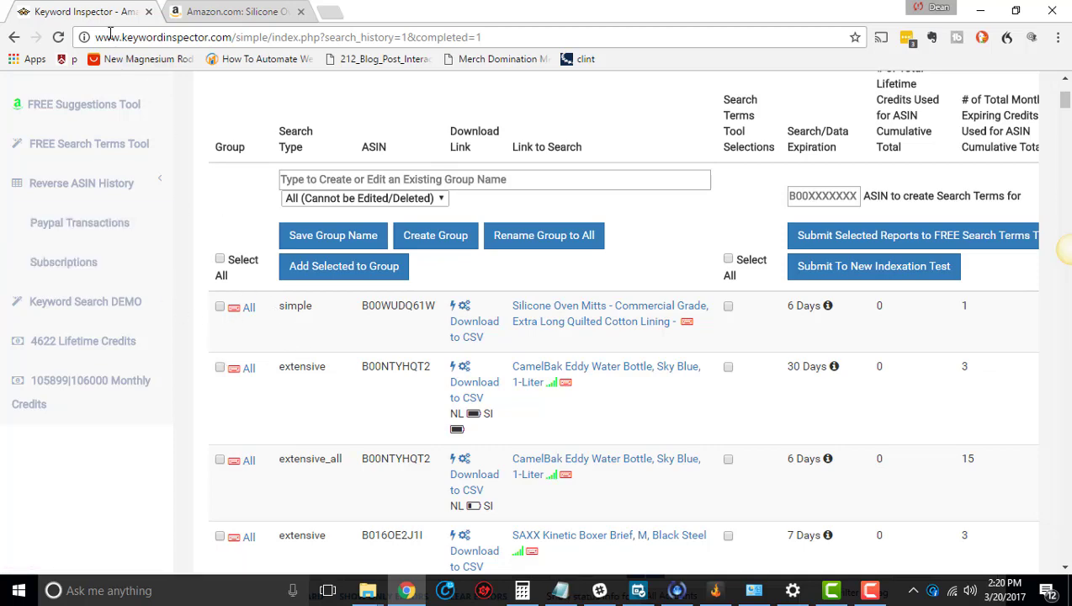
{"action": "left_click", "coordinate": [135, 241]}
{"action": "right_click", "coordinate": [570, 326]}
{"action": "left_click", "coordinate": [602, 332]}
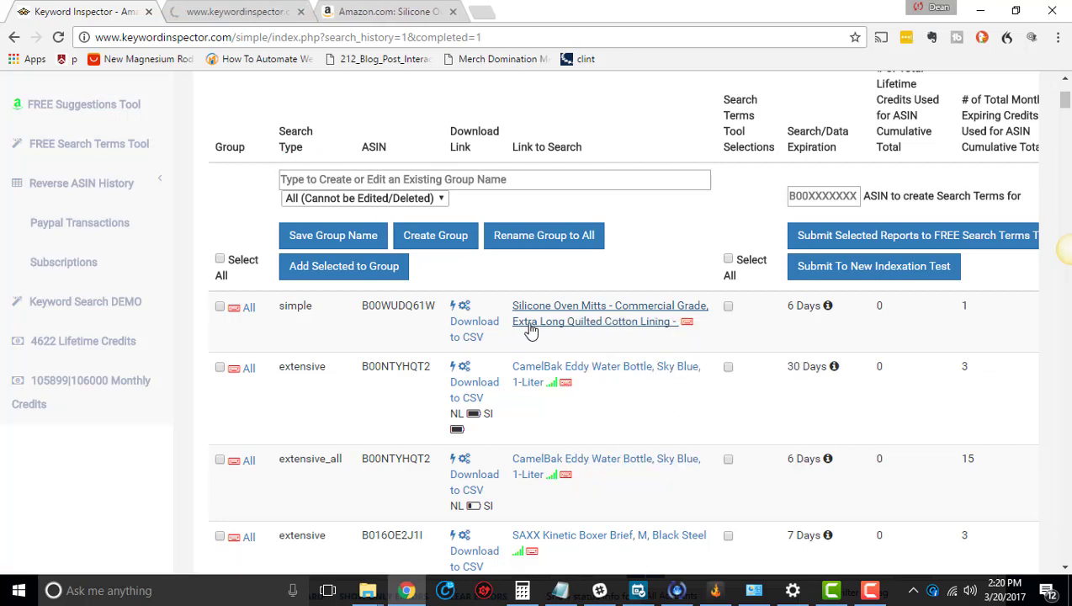
{"action": "left_click_drag", "start_coordinate": [336, 308], "coordinate": [280, 308]}
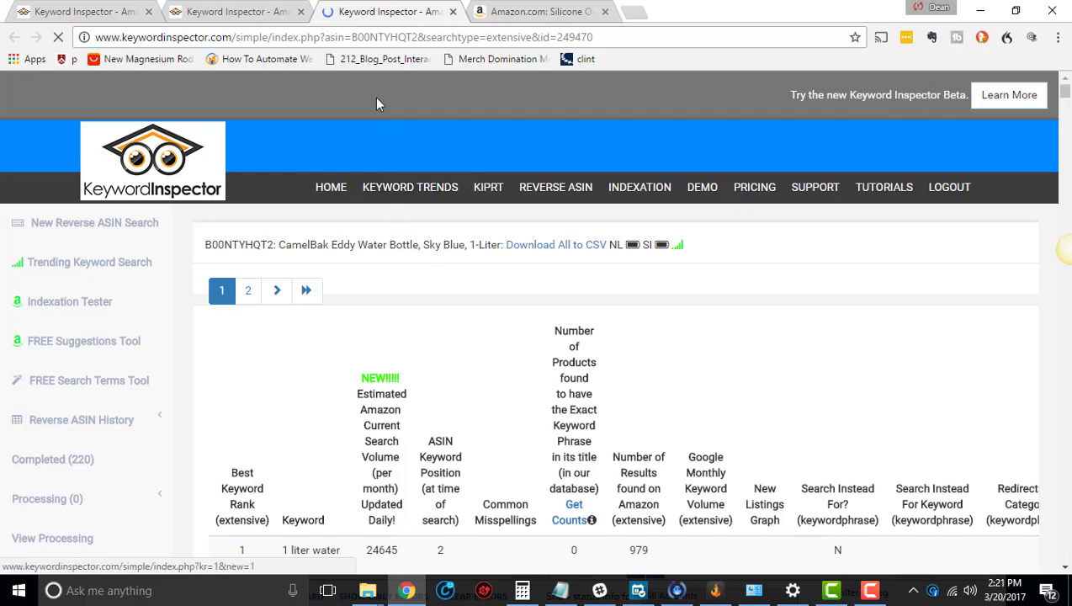
Scroll the CamelBak extensive report to its New Listings Graph column, then close it
{"action": "scroll", "coordinate": [483, 249], "scroll_direction": "down", "scroll_amount": 4}
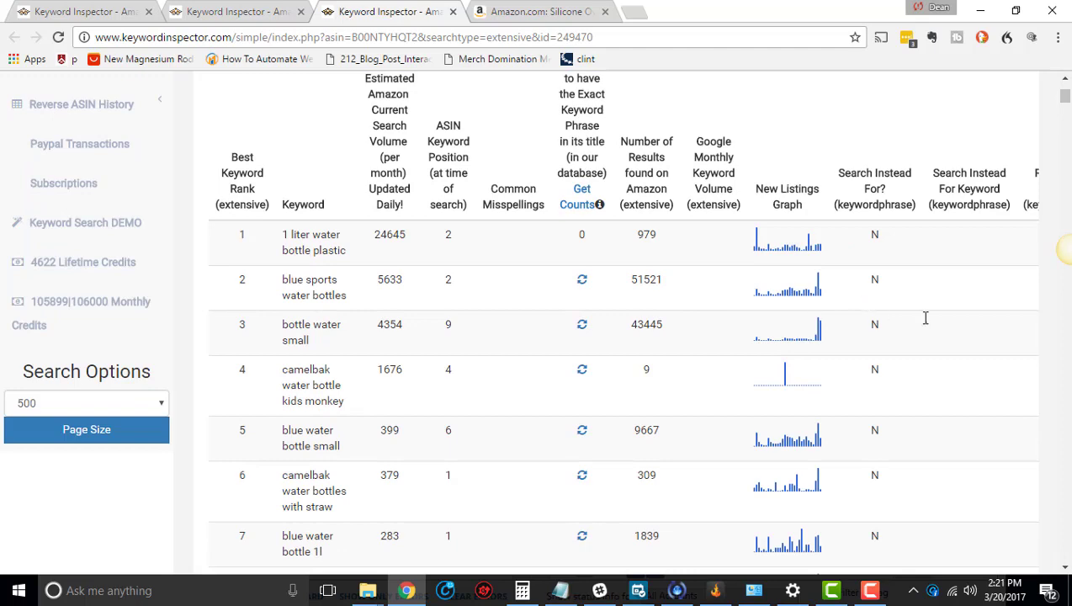
{"action": "scroll", "coordinate": [919, 339], "scroll_direction": "right", "scroll_amount": 3}
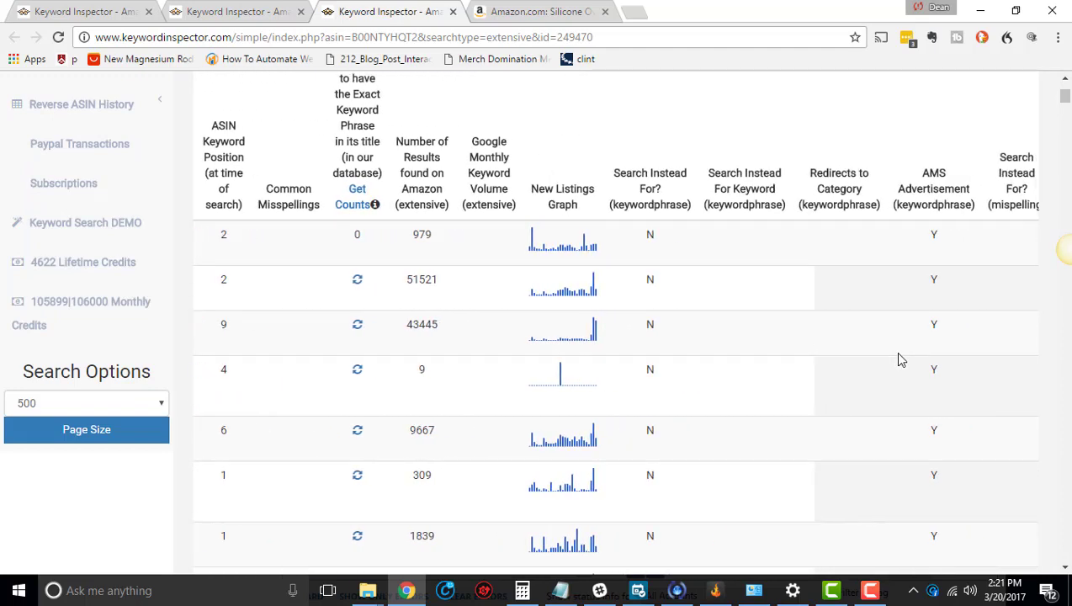
{"action": "scroll", "coordinate": [898, 359], "scroll_direction": "right", "scroll_amount": 5}
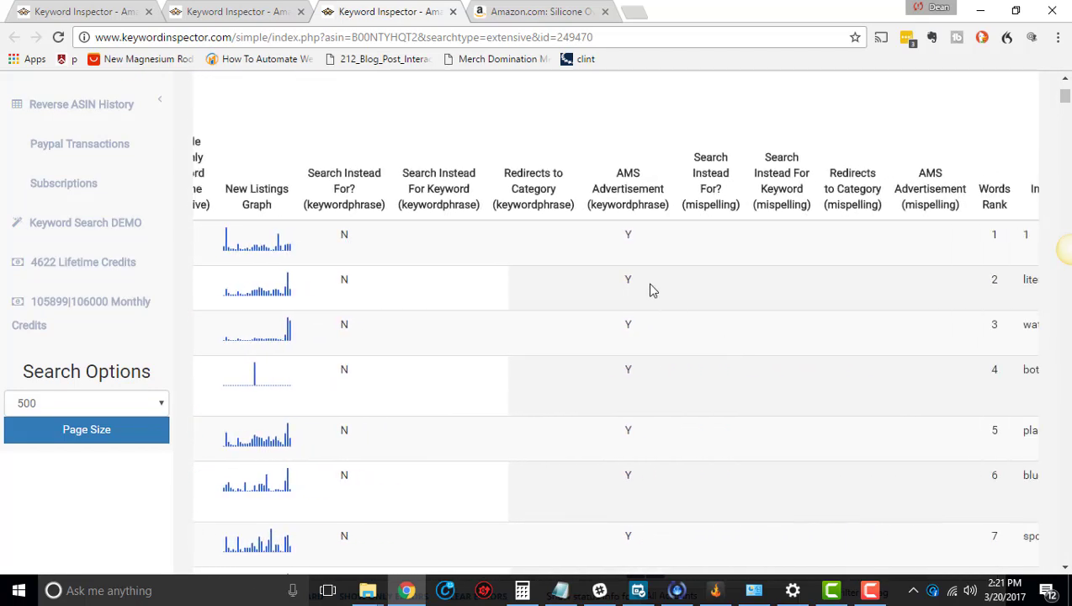
{"action": "left_click", "coordinate": [452, 12]}
Review the oven mitt simple report, highlighting the Best Keyword Rank column heading
{"action": "scroll", "coordinate": [517, 318], "scroll_direction": "down", "scroll_amount": 3}
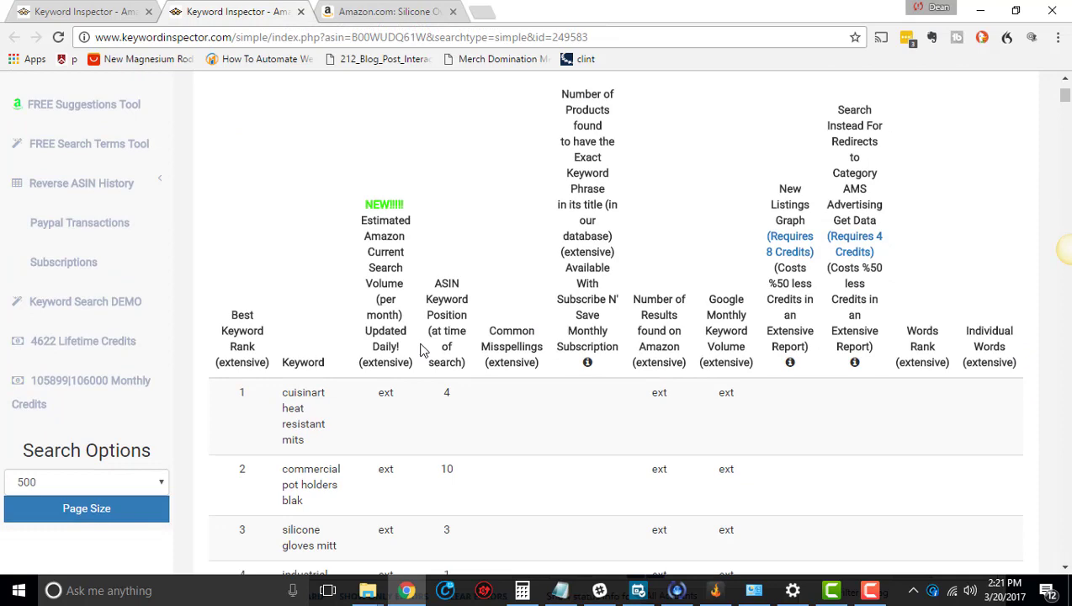
{"action": "scroll", "coordinate": [376, 353], "scroll_direction": "down", "scroll_amount": 3}
{"action": "scroll", "coordinate": [379, 356], "scroll_direction": "down", "scroll_amount": 1}
{"action": "scroll", "coordinate": [379, 358], "scroll_direction": "up", "scroll_amount": 4}
{"action": "scroll", "coordinate": [380, 376], "scroll_direction": "down", "scroll_amount": 2}
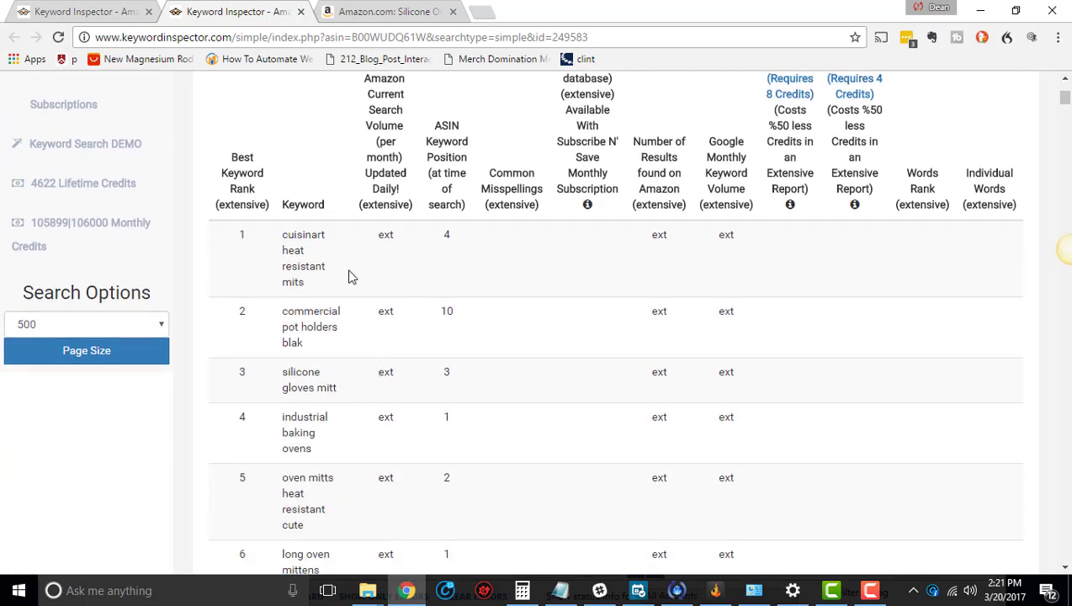
{"action": "scroll", "coordinate": [547, 291], "scroll_direction": "down", "scroll_amount": 1}
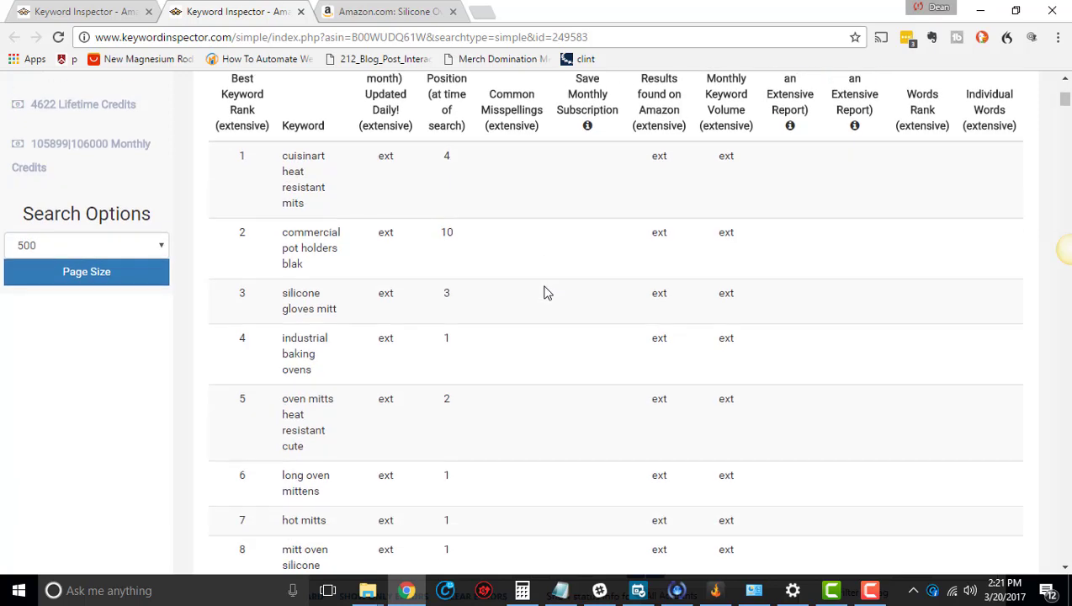
{"action": "scroll", "coordinate": [390, 281], "scroll_direction": "up", "scroll_amount": 3}
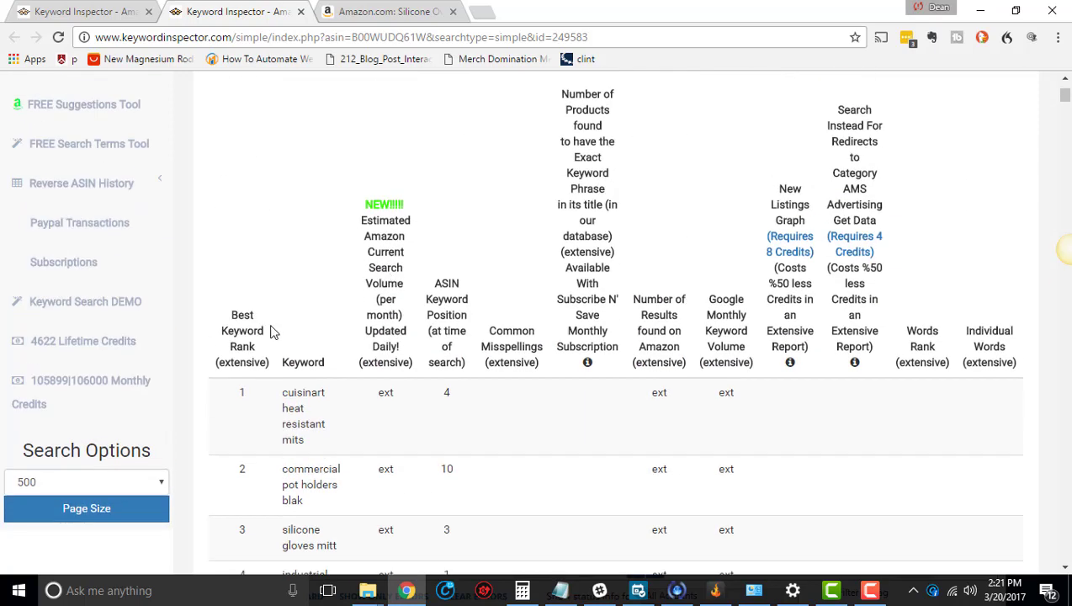
{"action": "scroll", "coordinate": [283, 358], "scroll_direction": "down", "scroll_amount": 1}
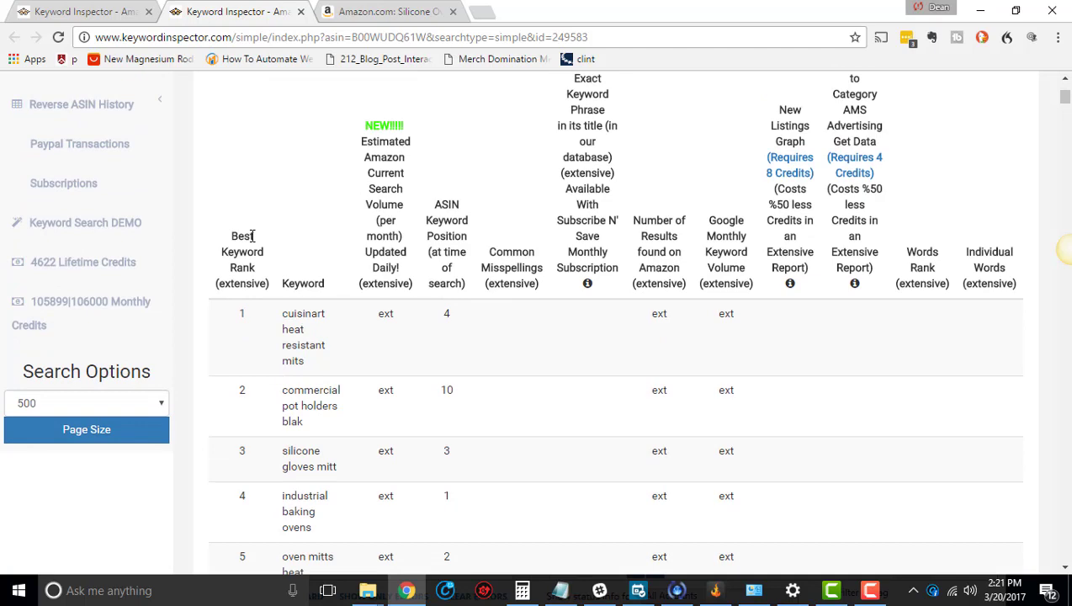
{"action": "left_click_drag", "start_coordinate": [233, 236], "coordinate": [314, 348]}
{"action": "left_click", "coordinate": [255, 334]}
{"action": "left_click", "coordinate": [313, 339]}
Highlight the ASIN Keyword Position column, the table headings and the first keyword row
{"action": "left_click_drag", "start_coordinate": [435, 202], "coordinate": [455, 285]}
{"action": "left_click", "coordinate": [454, 316]}
{"action": "scroll", "coordinate": [454, 318], "scroll_direction": "down", "scroll_amount": 1}
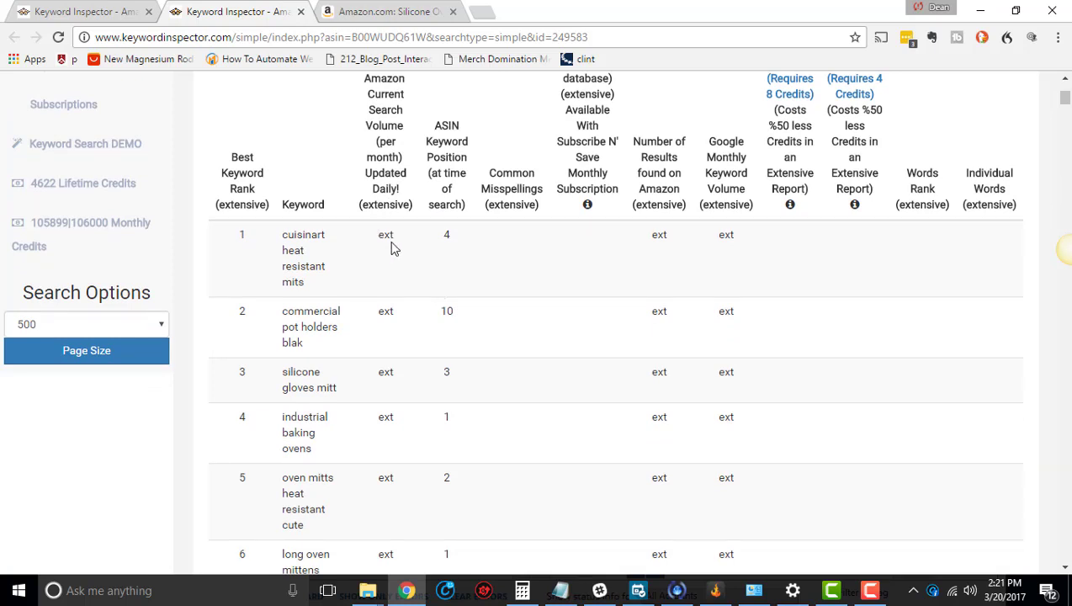
{"action": "scroll", "coordinate": [747, 263], "scroll_direction": "up", "scroll_amount": 1}
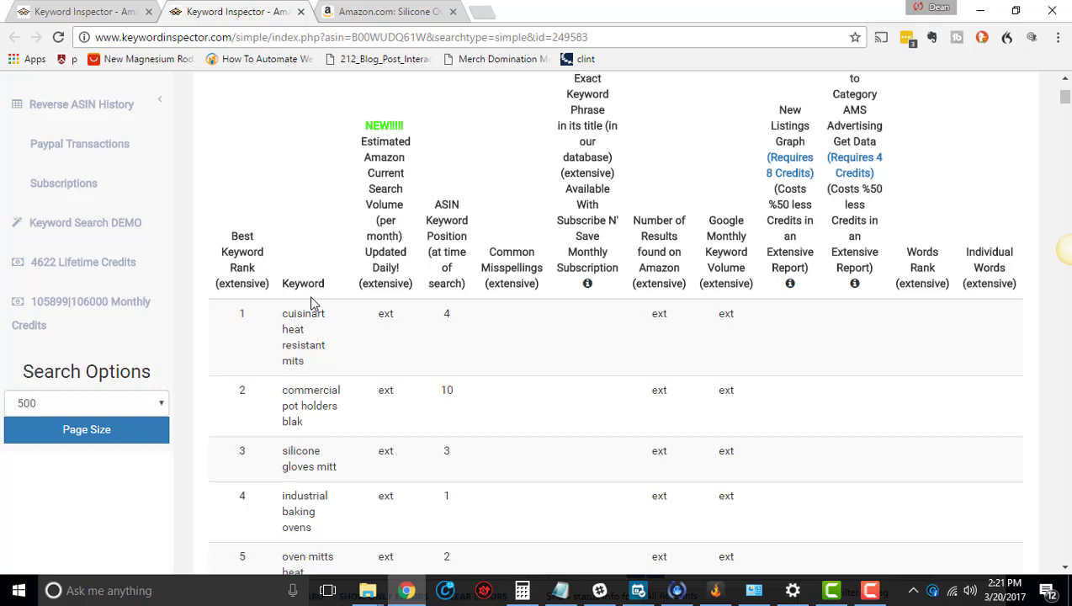
{"action": "left_click_drag", "start_coordinate": [239, 228], "coordinate": [249, 316]}
{"action": "left_click", "coordinate": [244, 312]}
{"action": "left_click", "coordinate": [250, 333]}
{"action": "left_click", "coordinate": [242, 389], "text": "shift"}
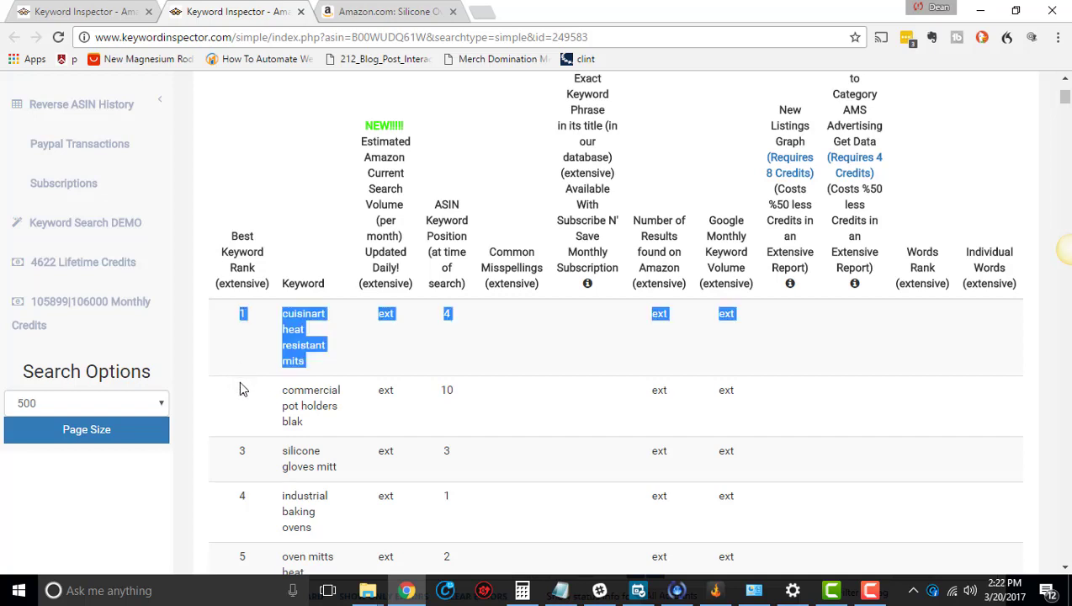
{"action": "left_click", "coordinate": [246, 389]}
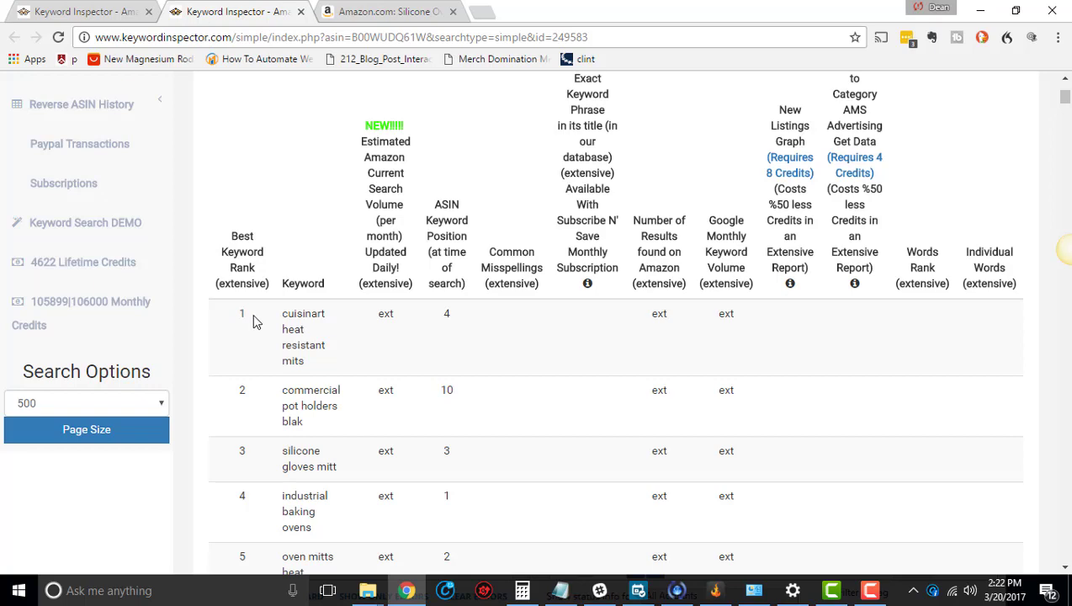
Highlight rank 1 and keywords 'cuisinart heat resistant mits' and 'commercial pot holders blak'
{"action": "scroll", "coordinate": [257, 321], "scroll_direction": "down", "scroll_amount": 1}
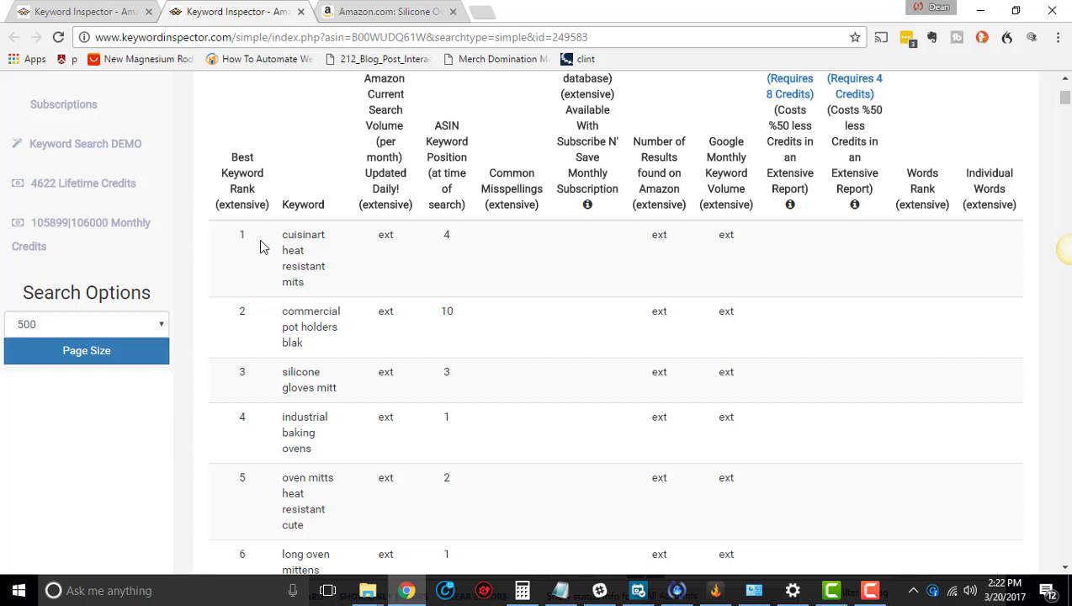
{"action": "left_click_drag", "start_coordinate": [260, 247], "coordinate": [239, 239]}
{"action": "left_click_drag", "start_coordinate": [312, 292], "coordinate": [278, 232]}
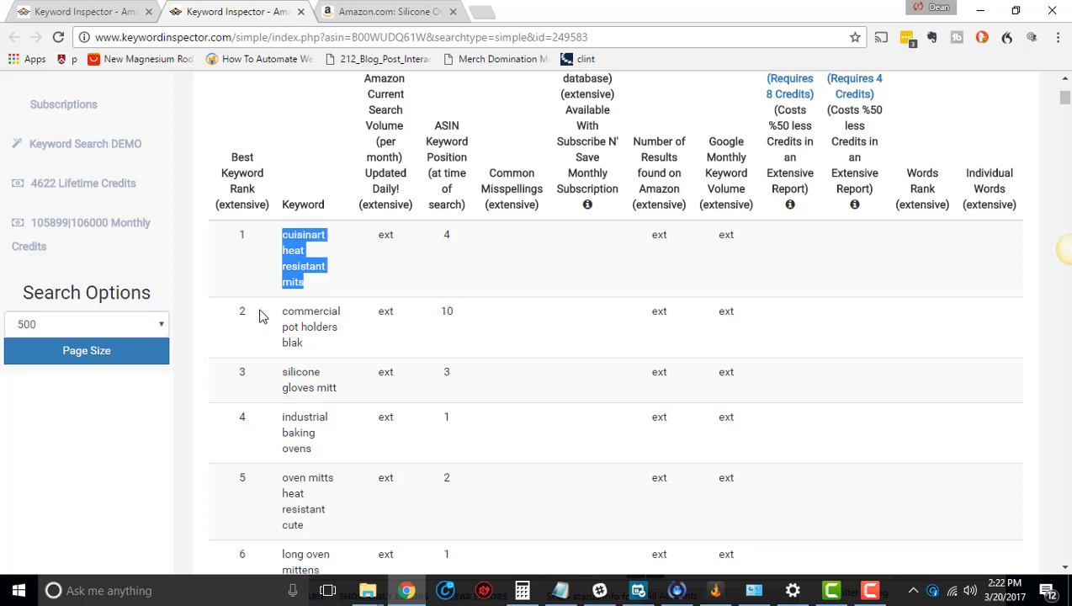
{"action": "left_click_drag", "start_coordinate": [318, 348], "coordinate": [275, 312]}
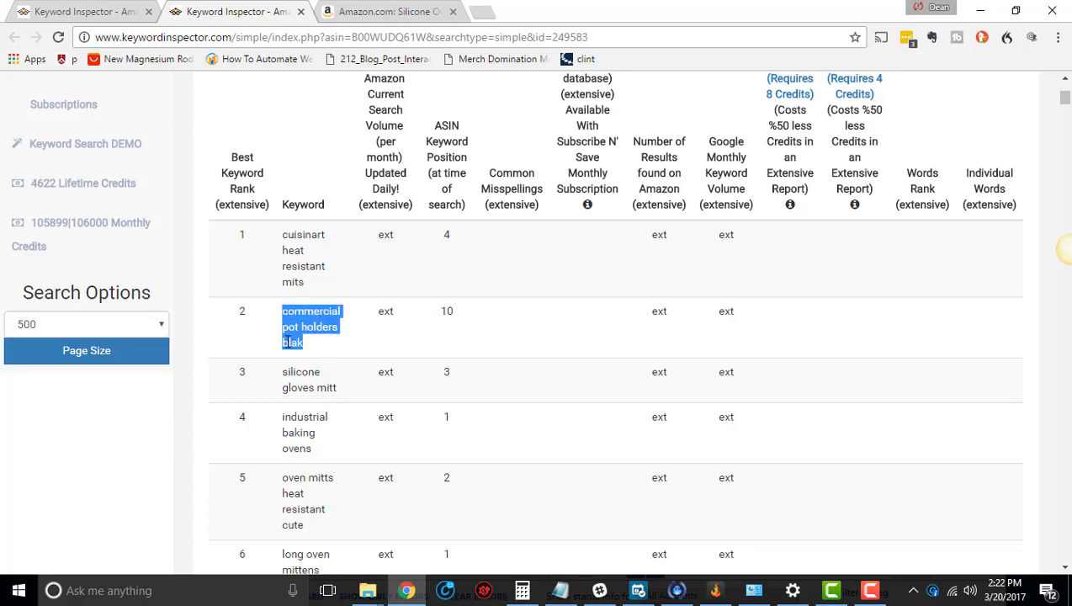
{"action": "left_click", "coordinate": [288, 341]}
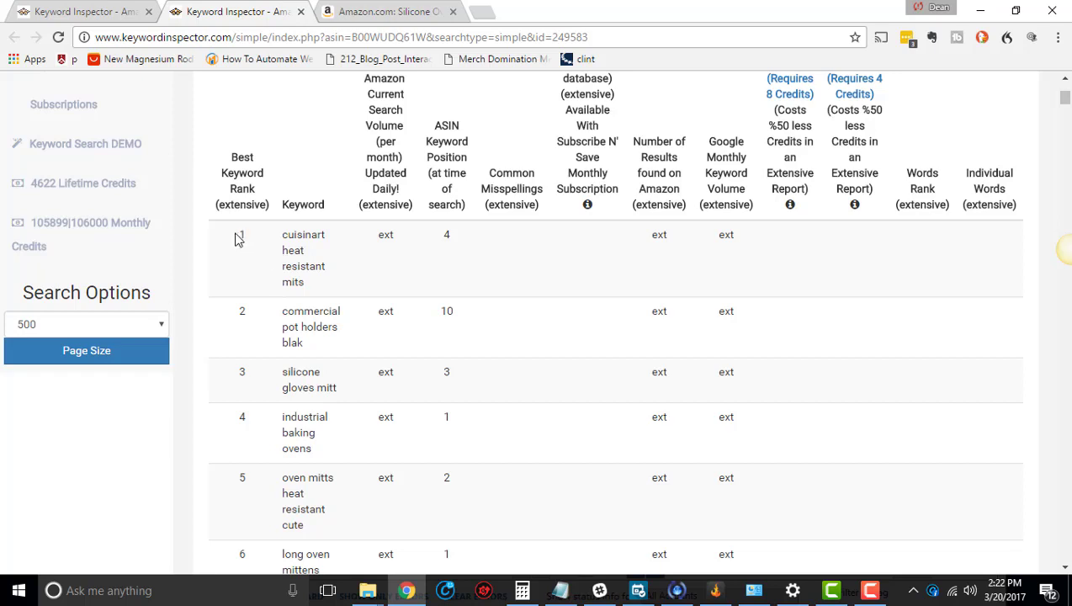
{"action": "left_click_drag", "start_coordinate": [245, 285], "coordinate": [244, 331]}
{"action": "left_click", "coordinate": [244, 373]}
{"action": "left_click", "coordinate": [263, 348]}
Select the keywords 'commercial pot holders blak' and 'silicone gloves mitt' further down the table
{"action": "scroll", "coordinate": [327, 341], "scroll_direction": "down", "scroll_amount": 1}
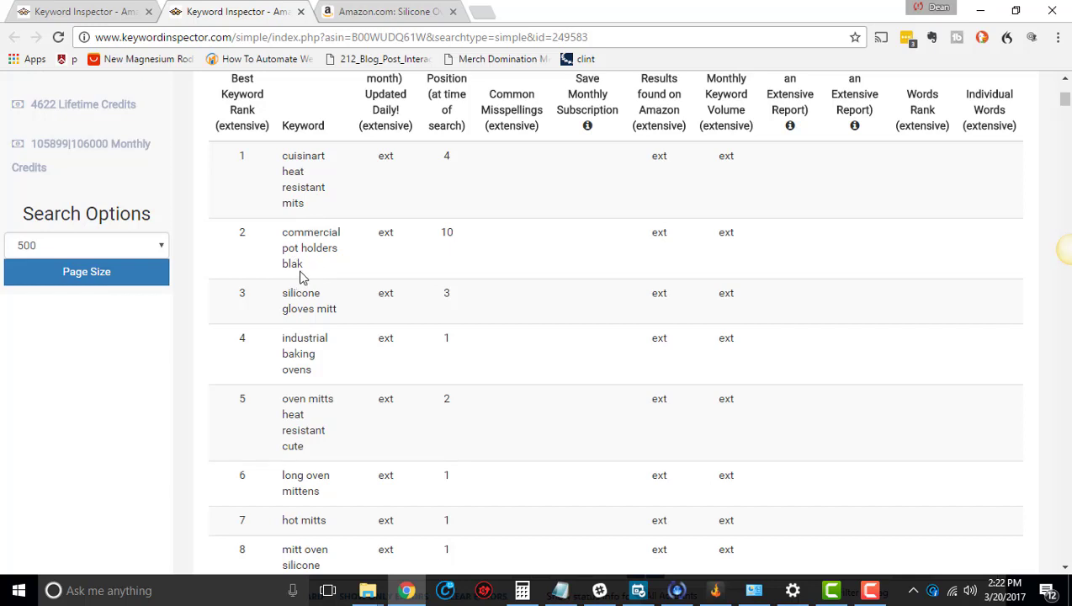
{"action": "left_click_drag", "start_coordinate": [304, 266], "coordinate": [281, 229]}
{"action": "left_click_drag", "start_coordinate": [336, 309], "coordinate": [281, 295]}
{"action": "left_click", "coordinate": [346, 367]}
{"action": "scroll", "coordinate": [321, 371], "scroll_direction": "up", "scroll_amount": 1}
{"action": "scroll", "coordinate": [328, 313], "scroll_direction": "down", "scroll_amount": 1}
{"action": "scroll", "coordinate": [452, 253], "scroll_direction": "up", "scroll_amount": 2}
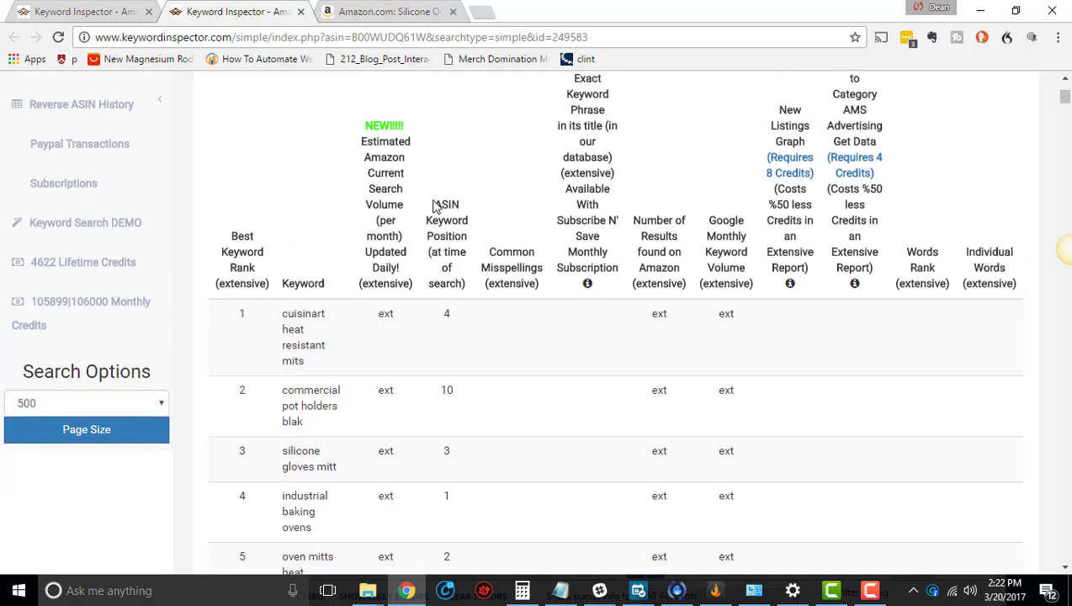
Point out the Estimated Amazon Search Volume column, then select top keyword 'cuisinart heat resistant mits'
{"action": "left_click_drag", "start_coordinate": [362, 143], "coordinate": [373, 312]}
{"action": "left_click", "coordinate": [453, 240]}
{"action": "left_click", "coordinate": [438, 356]}
{"action": "left_click_drag", "start_coordinate": [324, 370], "coordinate": [279, 313]}
{"action": "key", "text": "ctrl+c"}
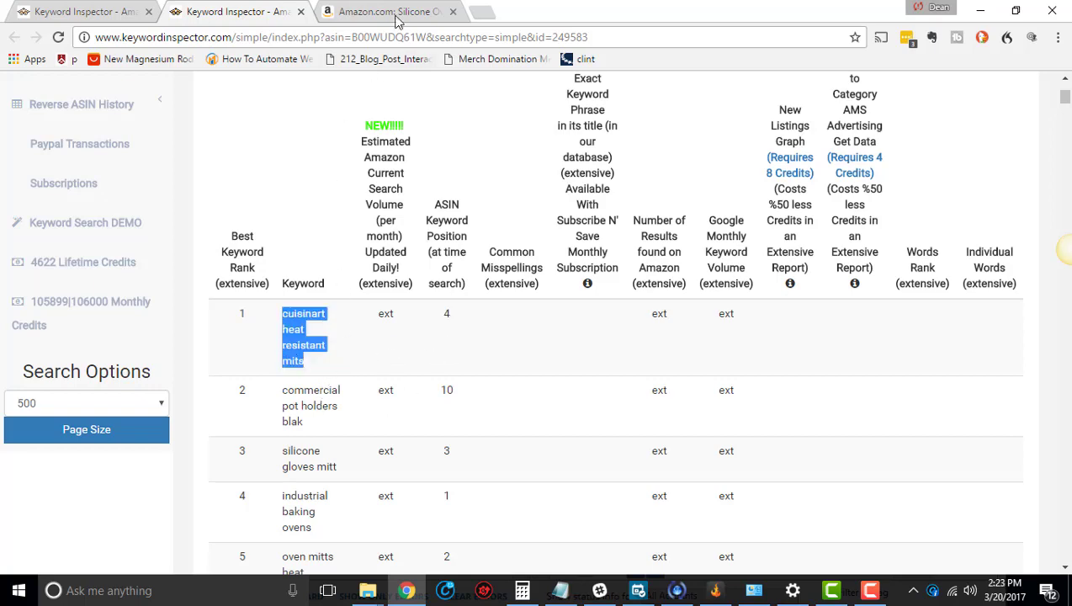
Search Amazon for the pasted keyword 'cuisinart heat resistant mits' and scan the results
{"action": "left_click", "coordinate": [393, 15]}
{"action": "triple_click", "coordinate": [279, 164]}
{"action": "key", "text": "ctrl+v"}
{"action": "left_click", "coordinate": [705, 165]}
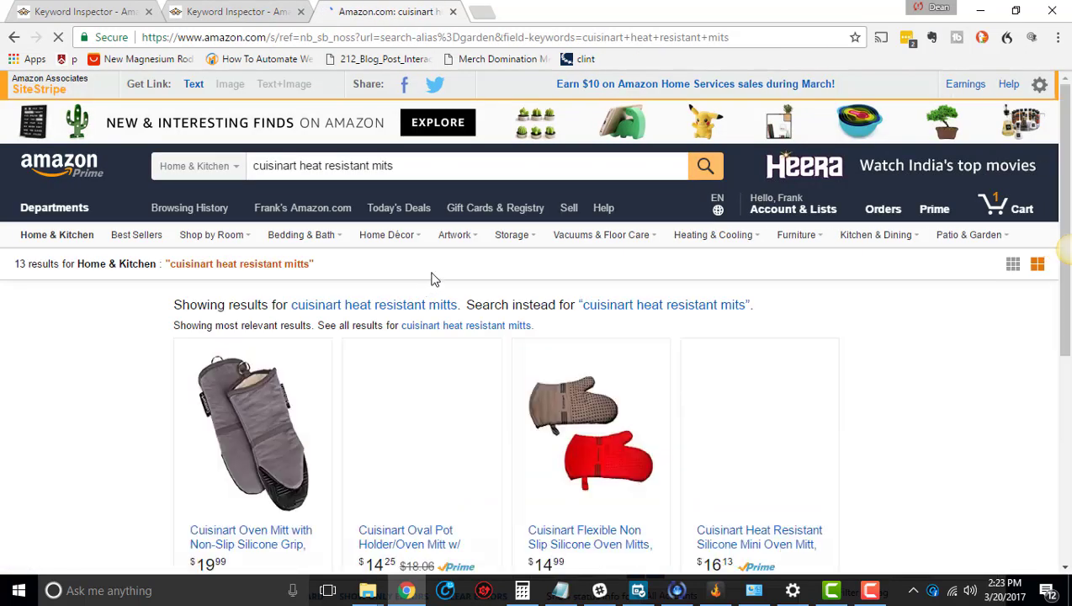
{"action": "scroll", "coordinate": [383, 265], "scroll_direction": "down", "scroll_amount": 5}
{"action": "scroll", "coordinate": [382, 265], "scroll_direction": "down", "scroll_amount": 4}
{"action": "scroll", "coordinate": [383, 264], "scroll_direction": "up", "scroll_amount": 8}
Rerun the search with the exact misspelling 'cuisinart heat resistant mits' and view the results
{"action": "left_click", "coordinate": [261, 12]}
{"action": "left_click", "coordinate": [392, 11]}
{"action": "scroll", "coordinate": [449, 282], "scroll_direction": "down", "scroll_amount": 2}
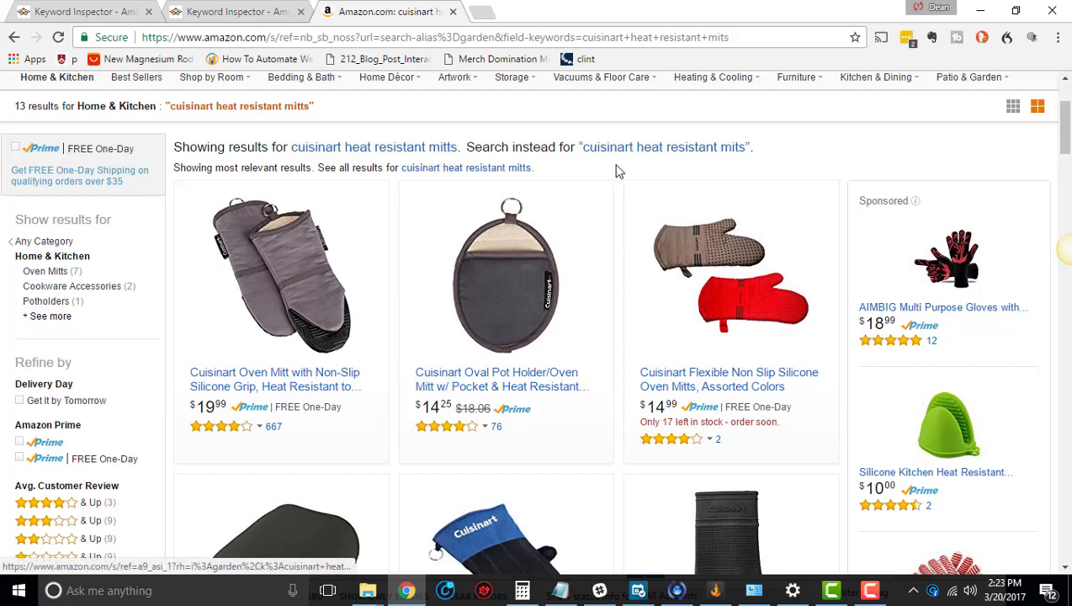
{"action": "left_click", "coordinate": [643, 150]}
{"action": "mouse_move", "coordinate": [392, 301]}
{"action": "scroll", "coordinate": [399, 251], "scroll_direction": "down", "scroll_amount": 2}
{"action": "scroll", "coordinate": [400, 250], "scroll_direction": "down", "scroll_amount": 8}
{"action": "scroll", "coordinate": [401, 250], "scroll_direction": "up", "scroll_amount": 5}
{"action": "scroll", "coordinate": [400, 251], "scroll_direction": "up", "scroll_amount": 3}
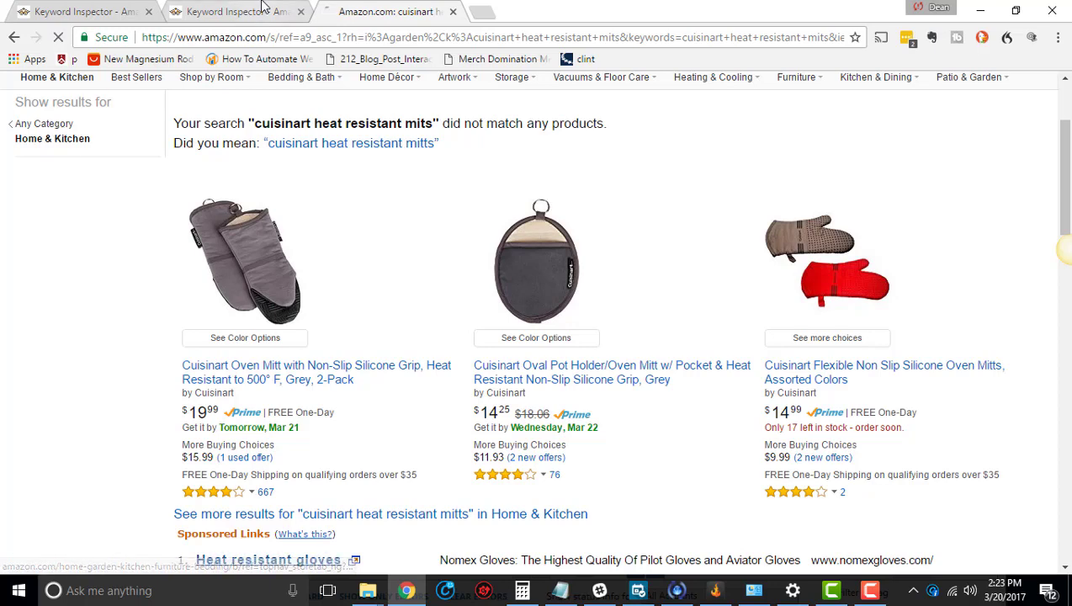
Go back to the Homwe Silicone Oven Mitts product page and look through it
{"action": "left_click", "coordinate": [16, 39]}
{"action": "left_click", "coordinate": [14, 40]}
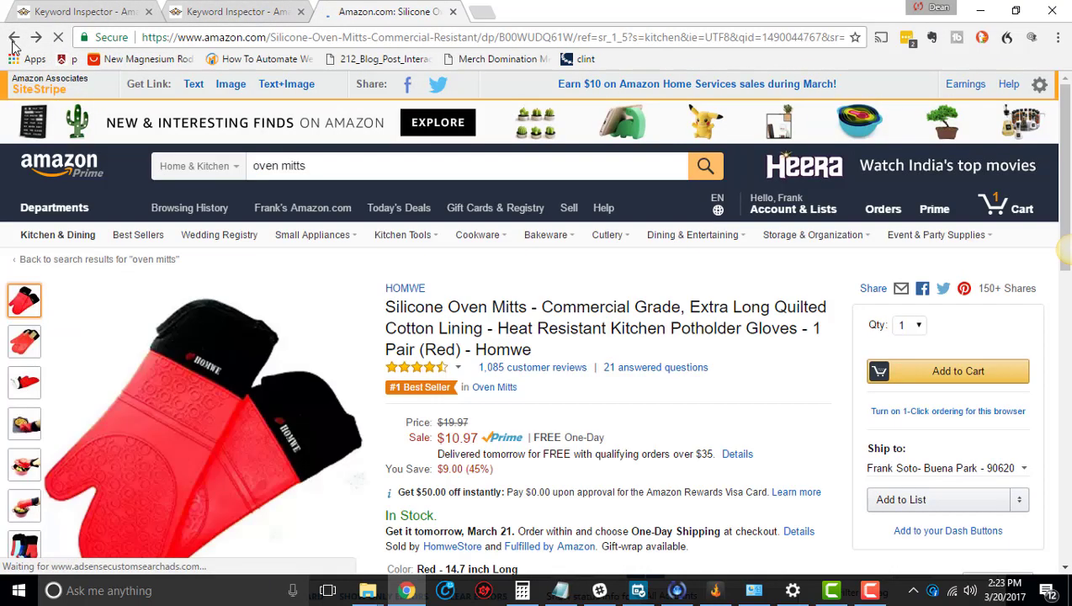
{"action": "scroll", "coordinate": [503, 324], "scroll_direction": "down", "scroll_amount": 1}
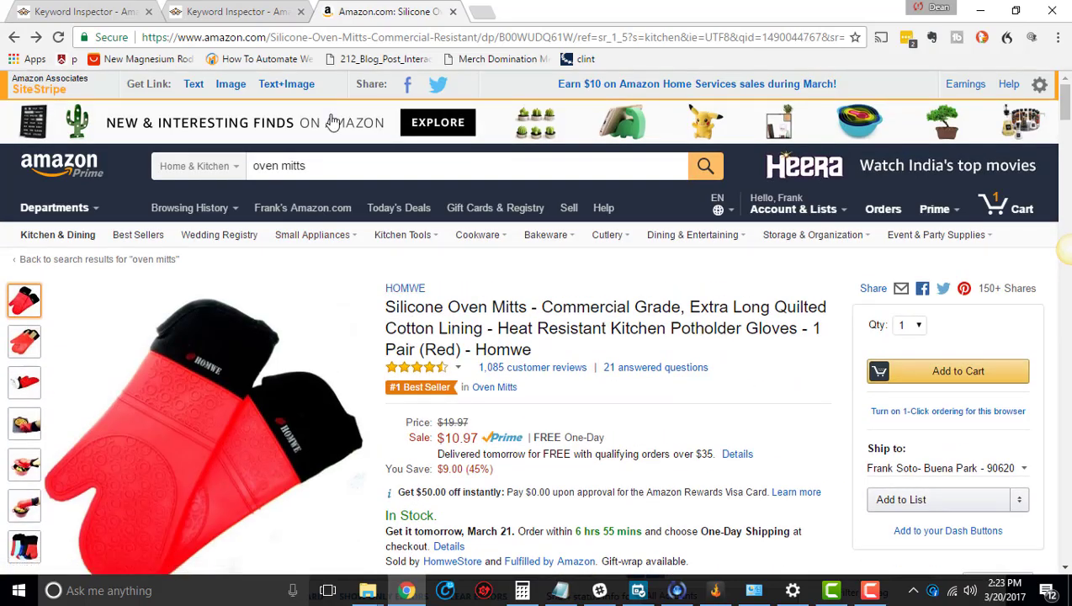
{"action": "scroll", "coordinate": [472, 280], "scroll_direction": "down", "scroll_amount": 3}
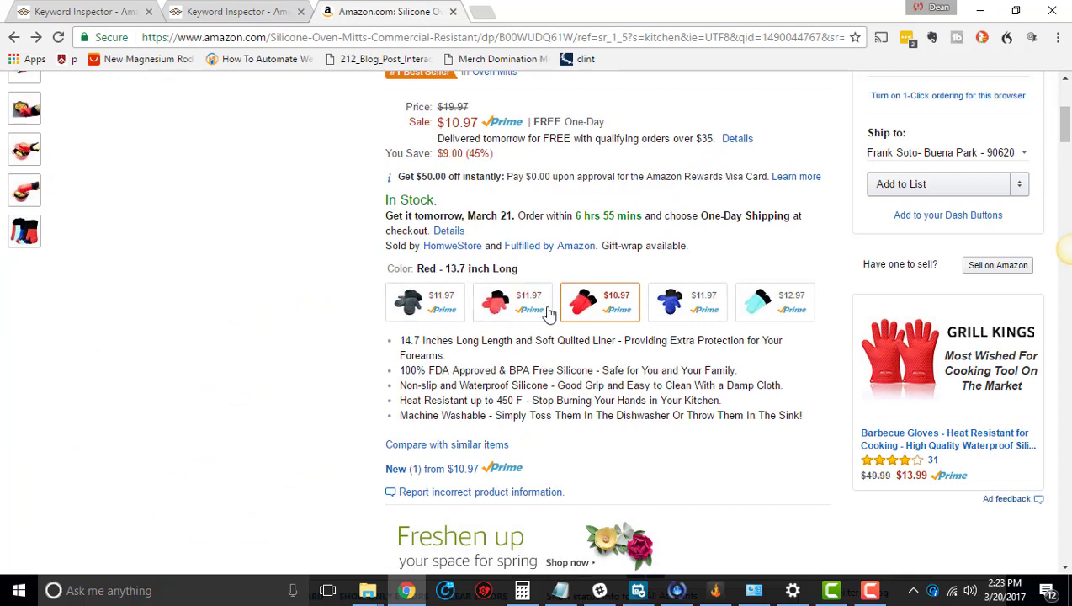
{"action": "scroll", "coordinate": [589, 303], "scroll_direction": "up", "scroll_amount": 3}
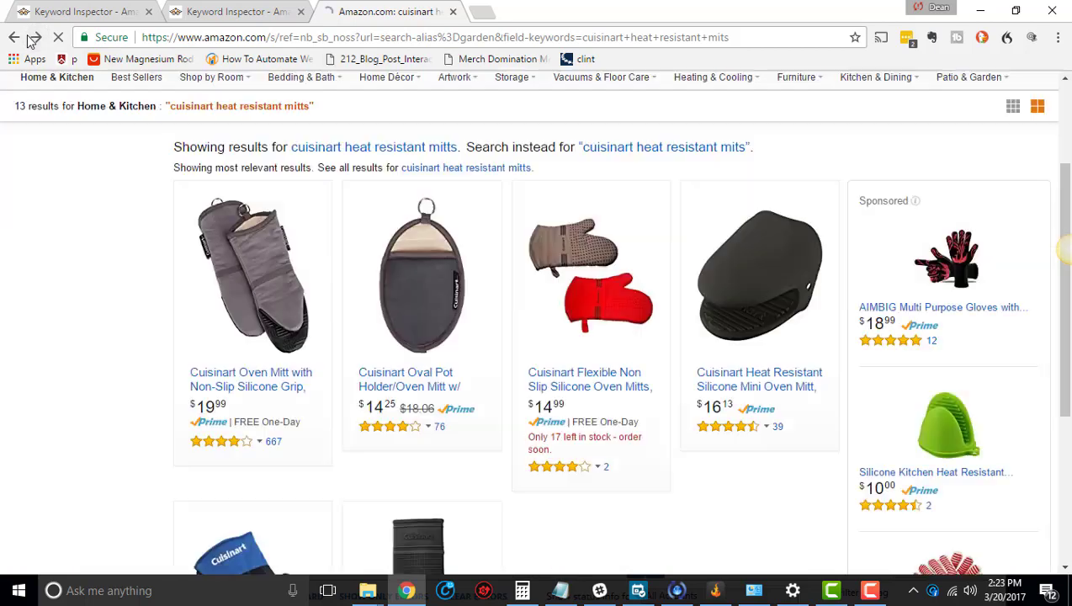
View the Cuisinart Flexible Silicone Oven Mitts listing from the 'cuisinart heat resistant mitts' results
{"action": "left_click", "coordinate": [25, 39]}
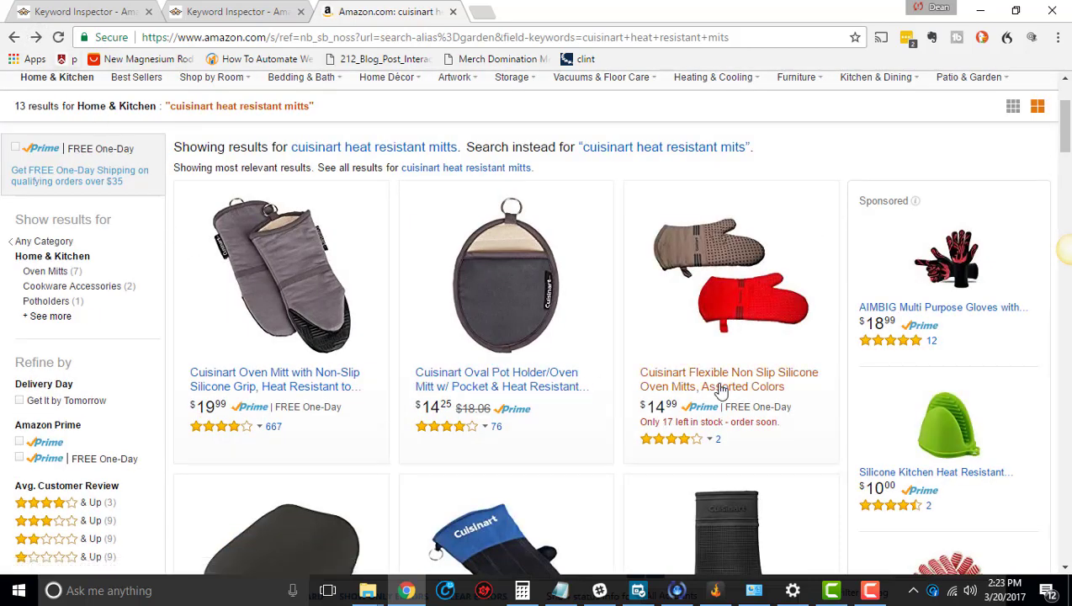
{"action": "left_click", "coordinate": [741, 293]}
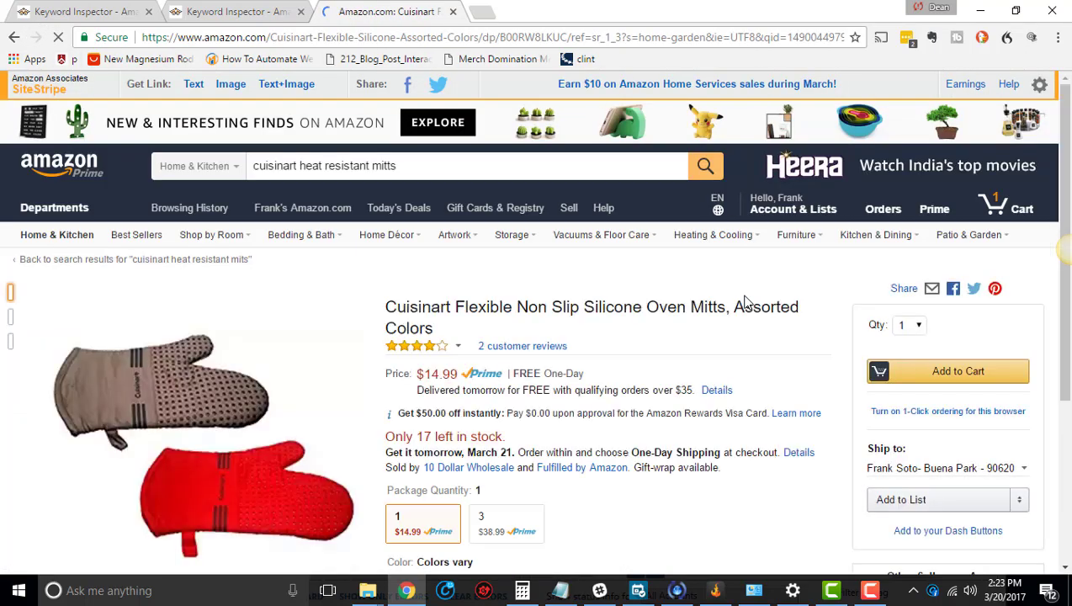
{"action": "scroll", "coordinate": [589, 336], "scroll_direction": "down", "scroll_amount": 3}
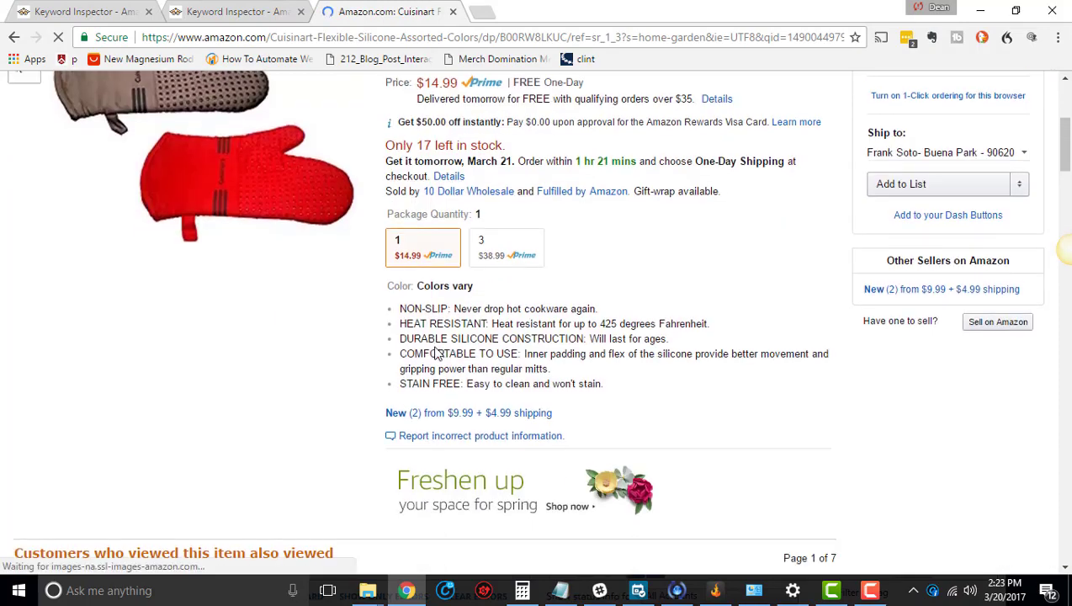
{"action": "left_click", "coordinate": [14, 39]}
Scan the Cuisinart mitts search results, then return to the Keyword Inspector oven mitt report
{"action": "scroll", "coordinate": [517, 280], "scroll_direction": "down", "scroll_amount": 4}
{"action": "scroll", "coordinate": [516, 281], "scroll_direction": "down", "scroll_amount": 10}
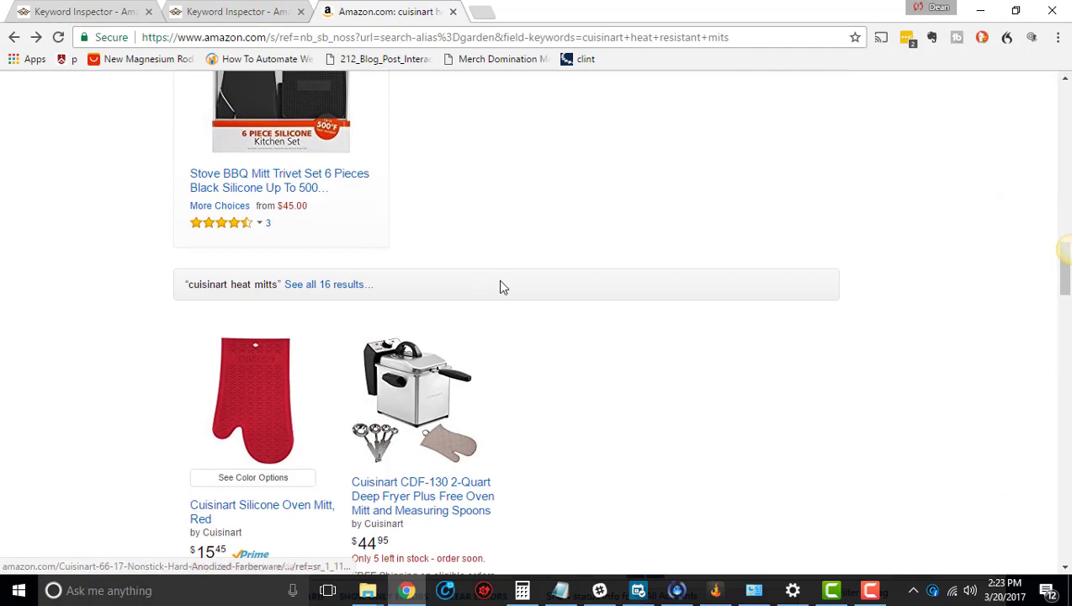
{"action": "scroll", "coordinate": [500, 287], "scroll_direction": "down", "scroll_amount": 8}
{"action": "scroll", "coordinate": [500, 287], "scroll_direction": "up", "scroll_amount": 12}
{"action": "scroll", "coordinate": [498, 288], "scroll_direction": "up", "scroll_amount": 10}
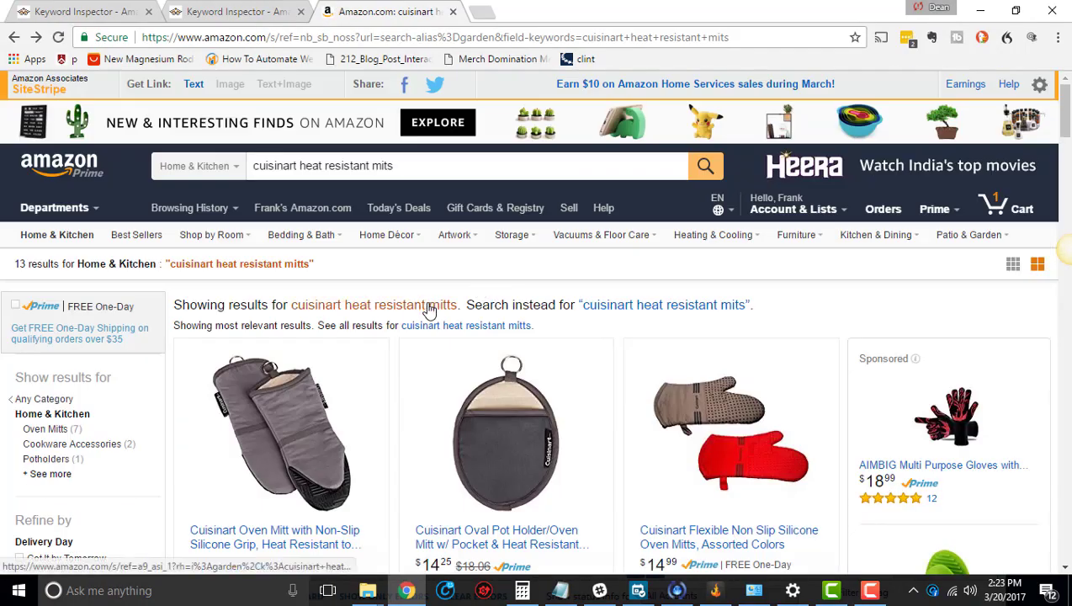
{"action": "scroll", "coordinate": [429, 310], "scroll_direction": "down", "scroll_amount": 4}
{"action": "scroll", "coordinate": [459, 367], "scroll_direction": "down", "scroll_amount": 1}
{"action": "scroll", "coordinate": [459, 368], "scroll_direction": "down", "scroll_amount": 1}
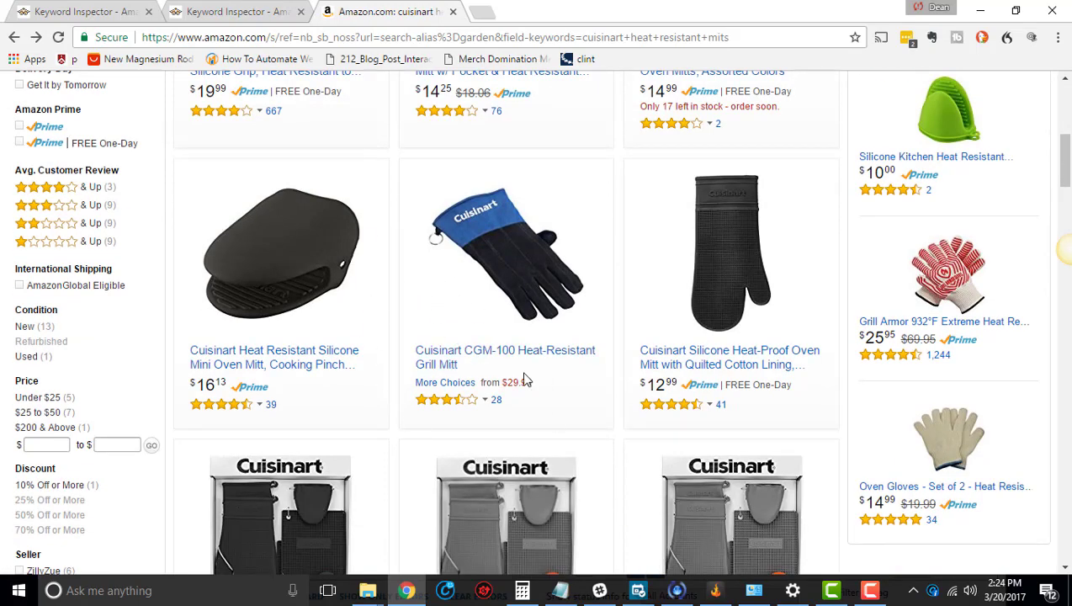
{"action": "scroll", "coordinate": [389, 388], "scroll_direction": "up", "scroll_amount": 5}
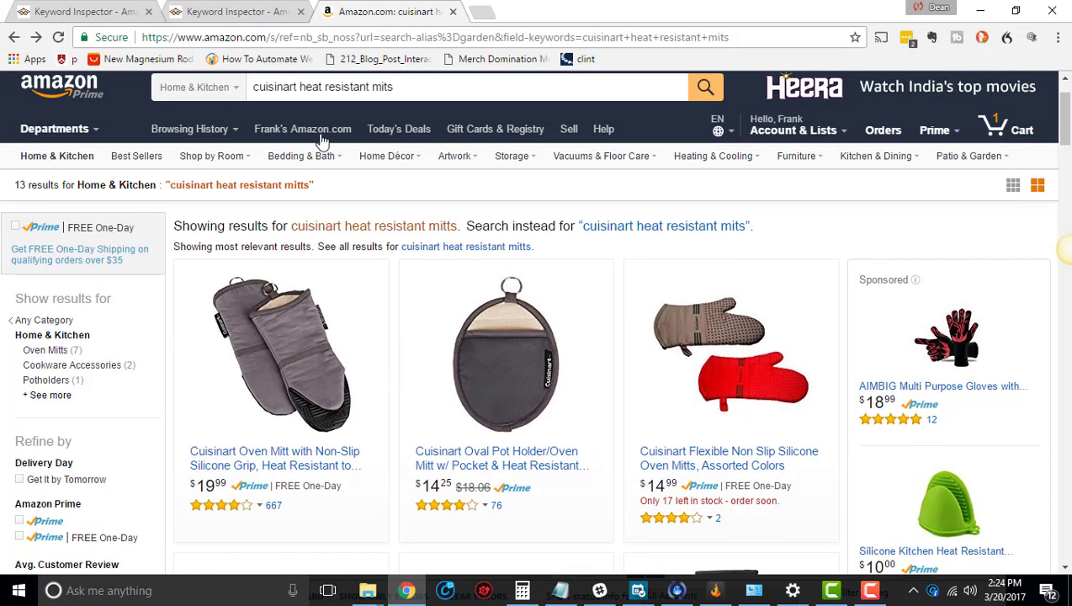
{"action": "left_click", "coordinate": [273, 9]}
{"action": "scroll", "coordinate": [279, 429], "scroll_direction": "down", "scroll_amount": 1}
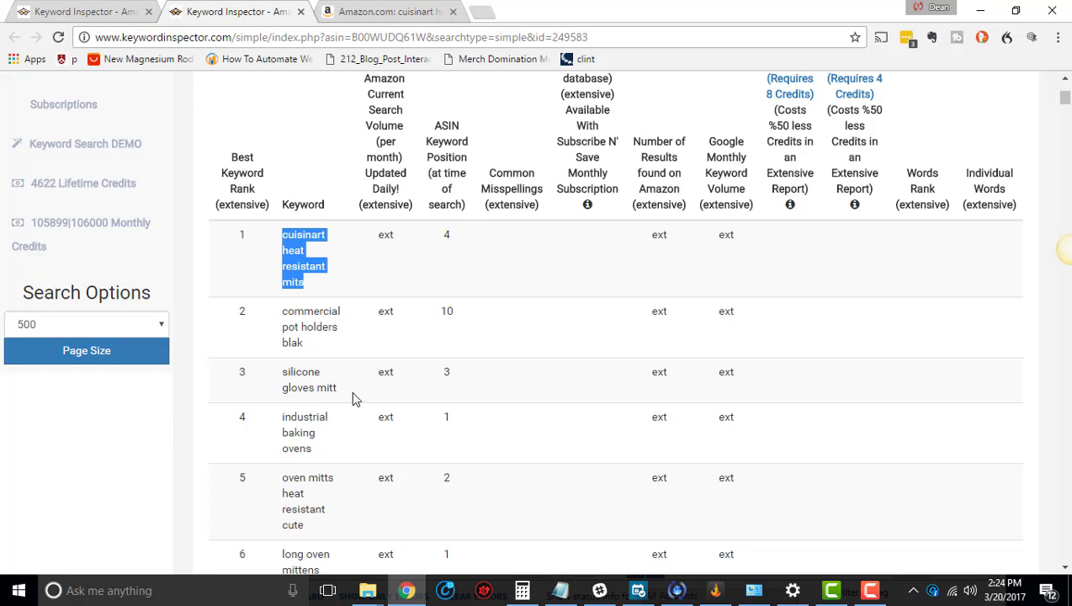
Confirm in the keyword report that 'silicone gloves mitt' ranks at position 3
{"action": "scroll", "coordinate": [327, 414], "scroll_direction": "down", "scroll_amount": 1}
{"action": "left_click_drag", "start_coordinate": [338, 311], "coordinate": [289, 297]}
{"action": "left_click", "coordinate": [383, 12]}
{"action": "left_click", "coordinate": [270, 10]}
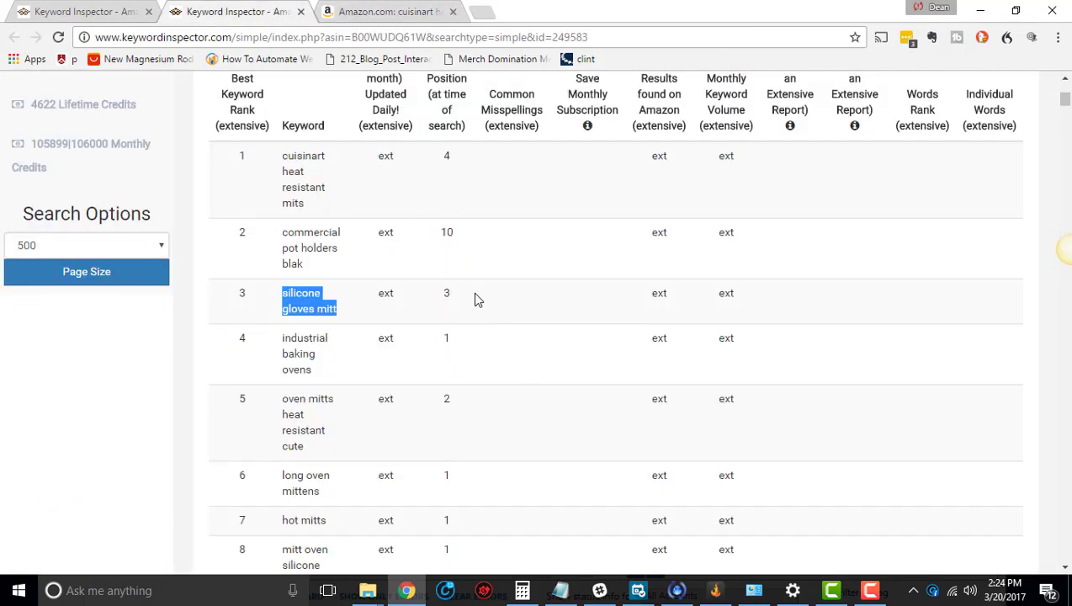
{"action": "left_click_drag", "start_coordinate": [471, 295], "coordinate": [421, 295]}
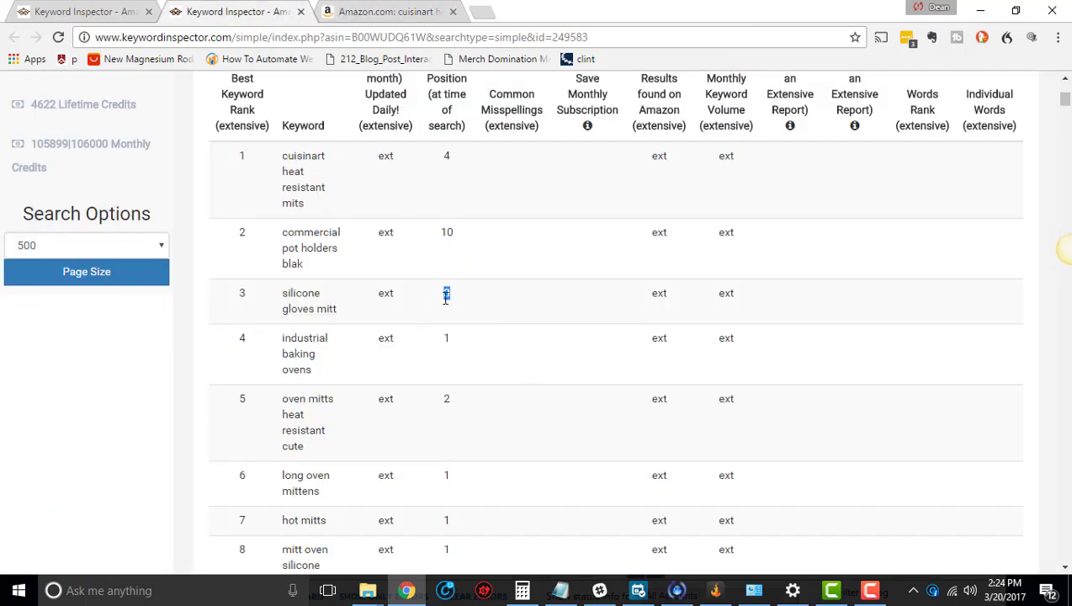
Search Amazon Home & Kitchen for 'silicone gloves mitt' and review the 16,855 results
{"action": "left_click", "coordinate": [379, 12]}
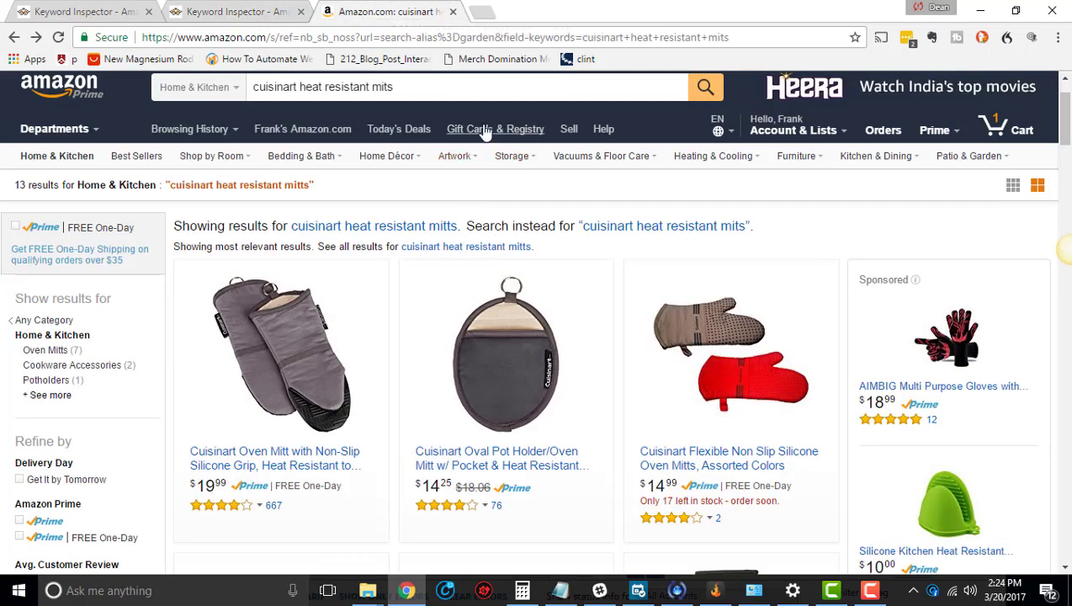
{"action": "triple_click", "coordinate": [440, 86]}
{"action": "type", "text": "silicone gloves mitt"}
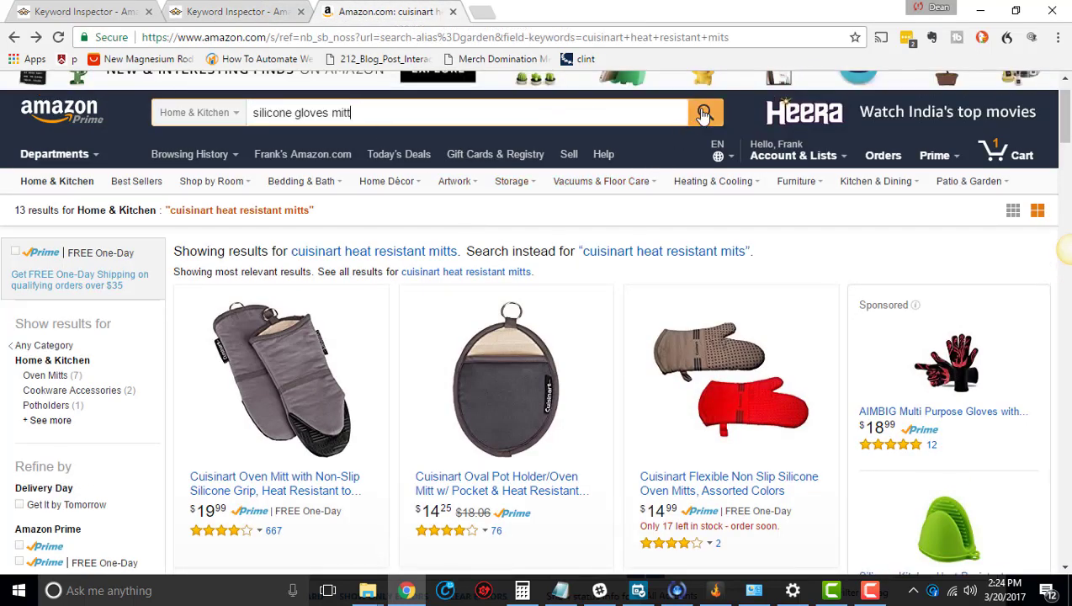
{"action": "left_click", "coordinate": [703, 114]}
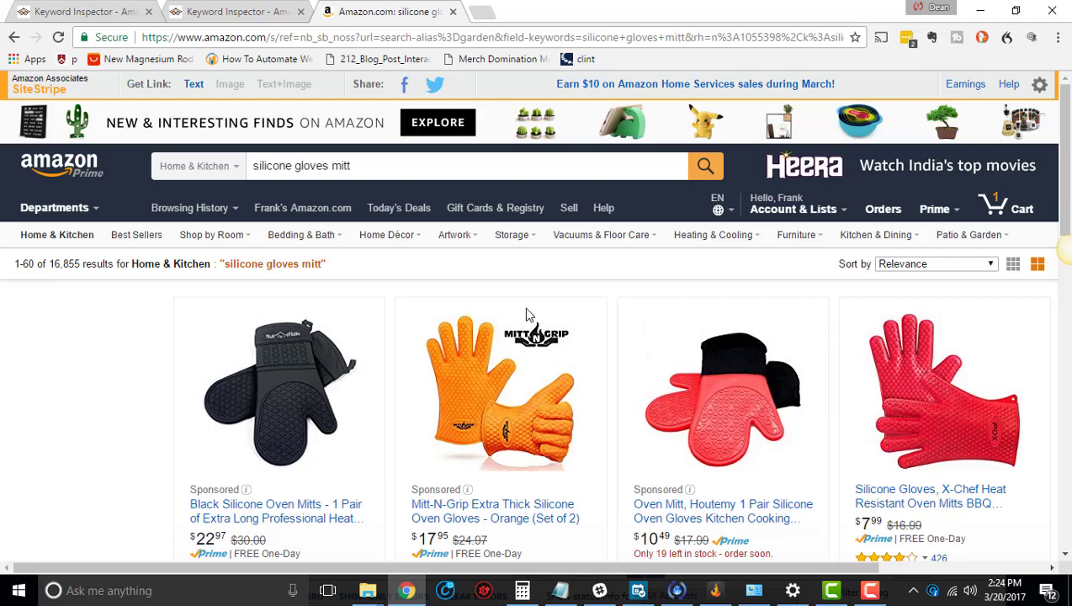
{"action": "scroll", "coordinate": [526, 309], "scroll_direction": "down", "scroll_amount": 6}
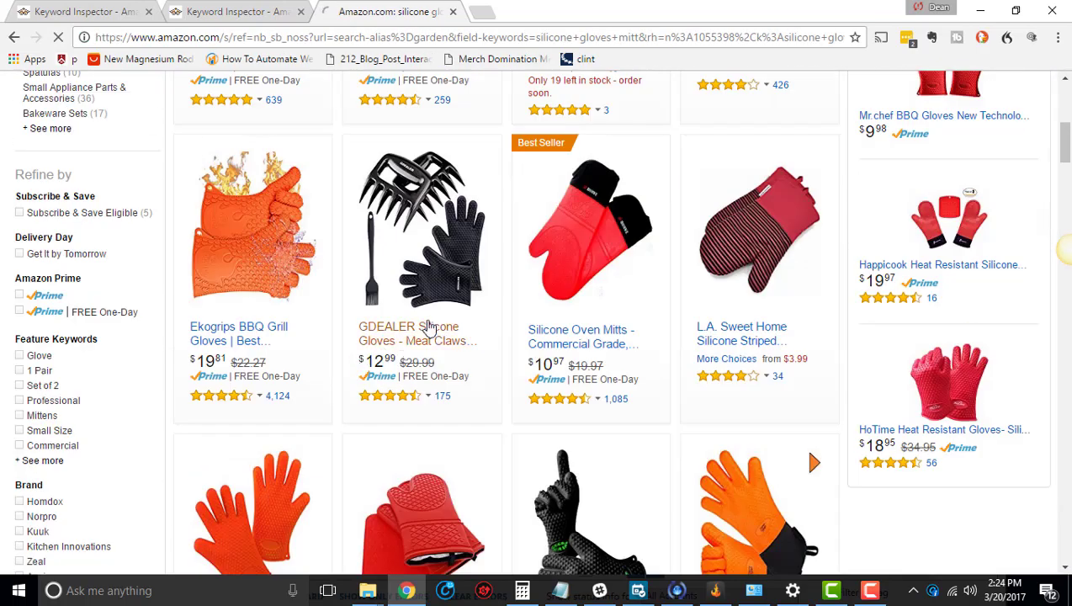
{"action": "scroll", "coordinate": [505, 311], "scroll_direction": "up", "scroll_amount": 4}
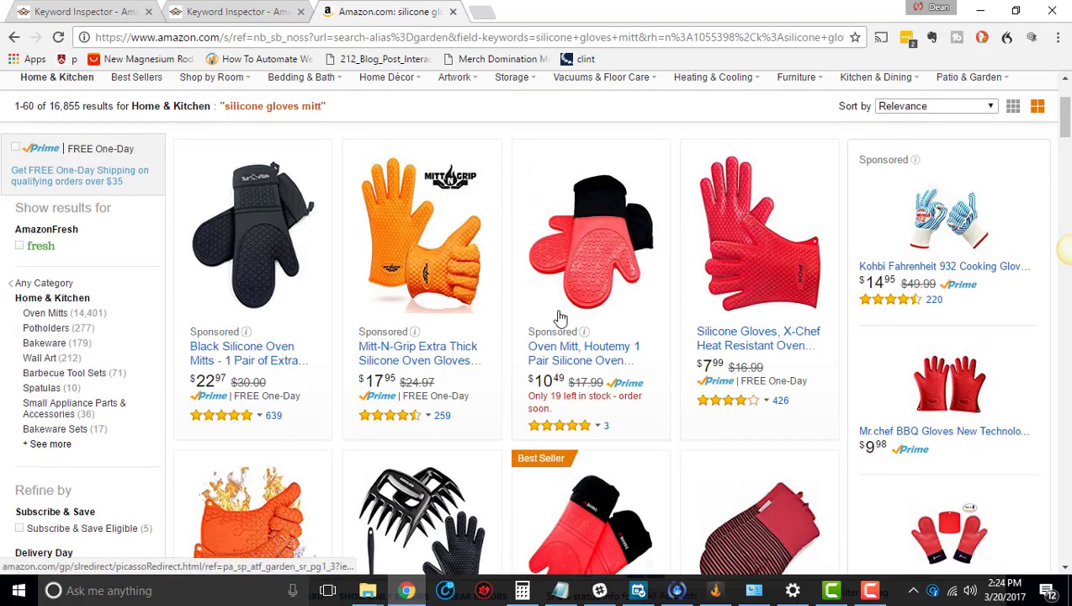
{"action": "scroll", "coordinate": [560, 318], "scroll_direction": "down", "scroll_amount": 3}
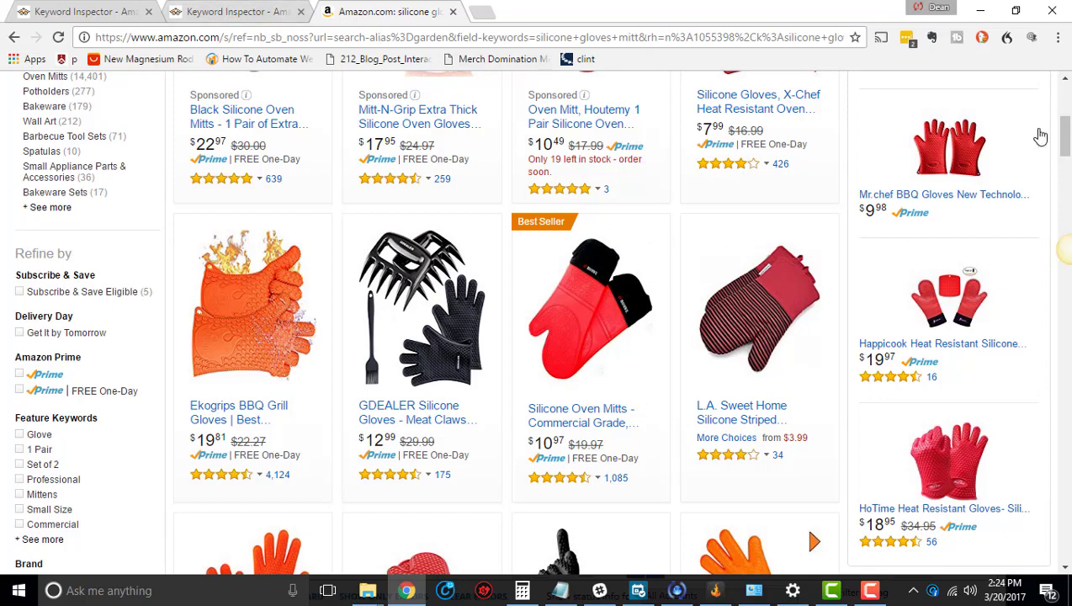
Add New Listings graphs and Search Instead For columns to the oven mitt report for 4 credits
{"action": "left_click", "coordinate": [191, 11]}
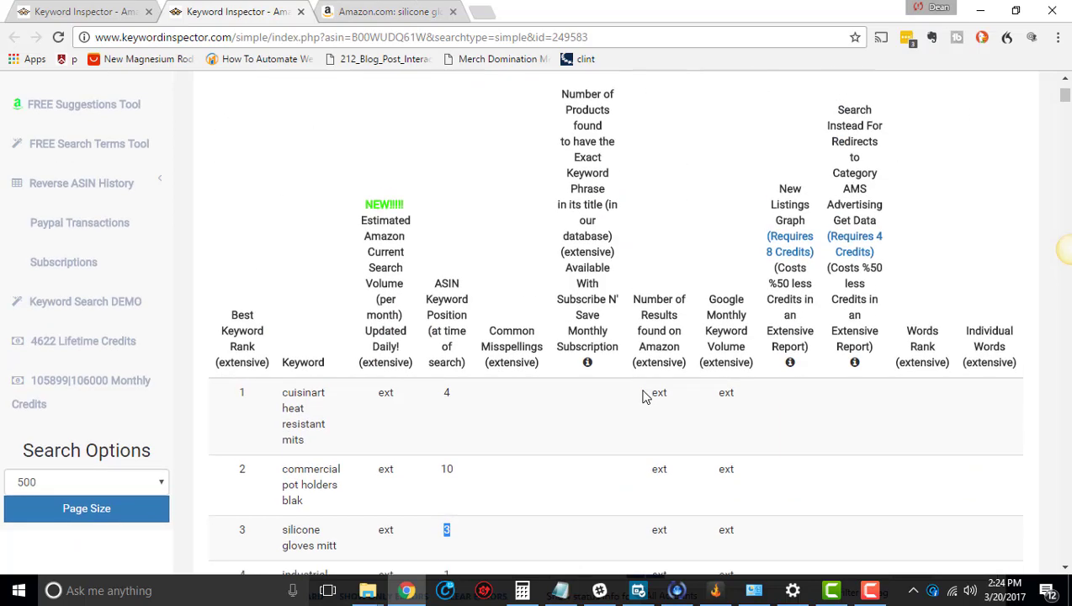
{"action": "scroll", "coordinate": [647, 394], "scroll_direction": "up", "scroll_amount": 3}
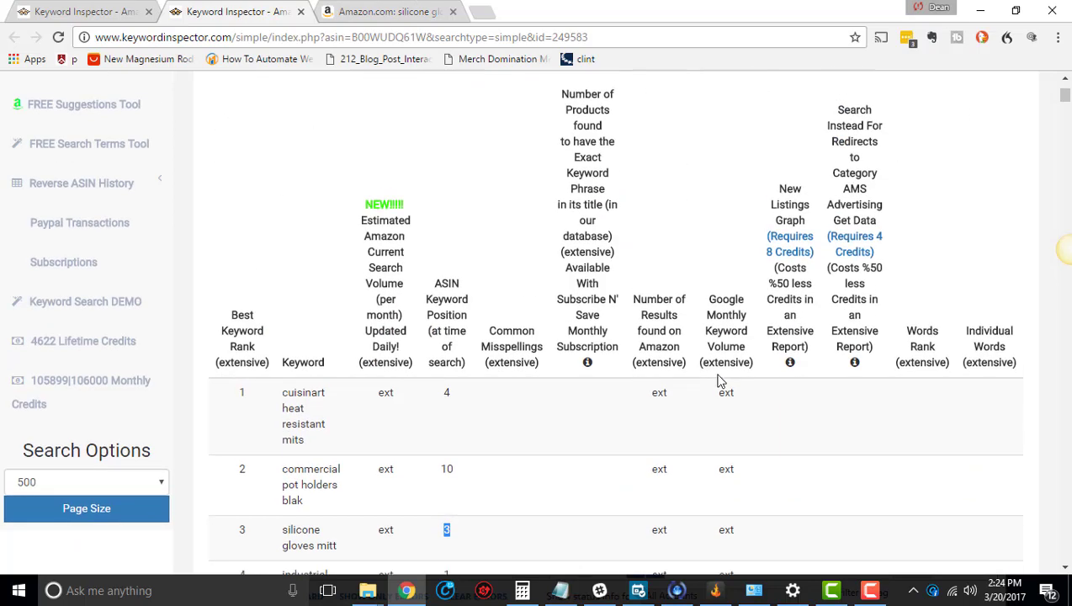
{"action": "left_click", "coordinate": [789, 259]}
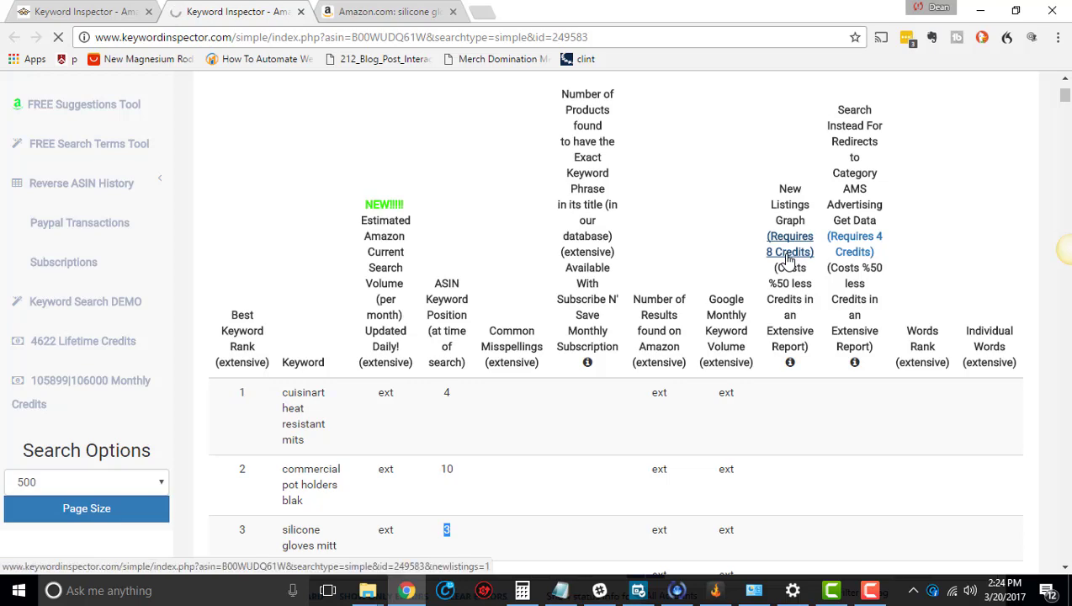
{"action": "scroll", "coordinate": [777, 266], "scroll_direction": "down", "scroll_amount": 4}
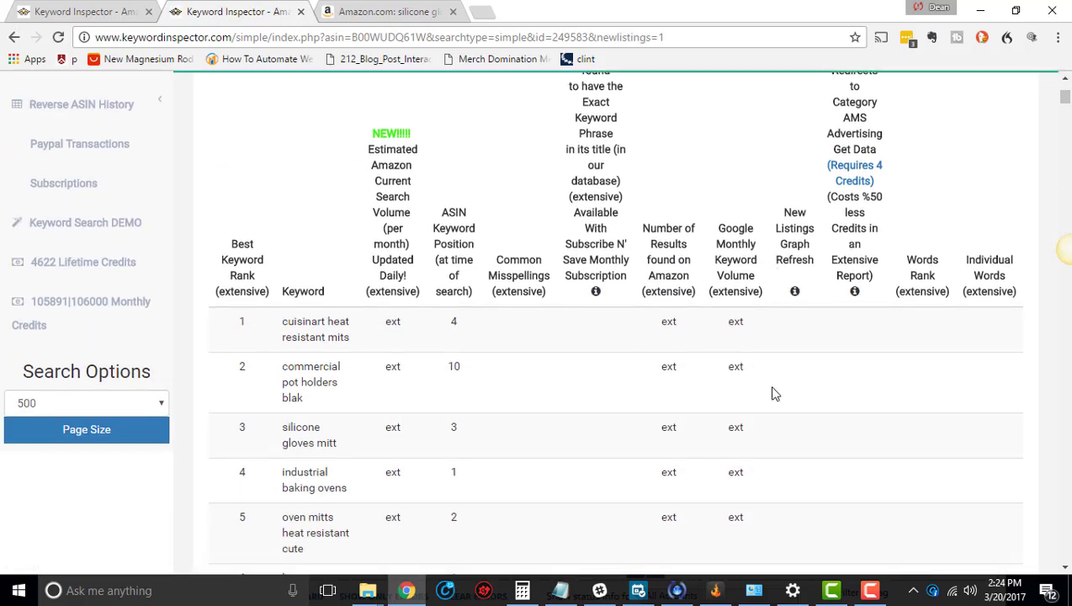
{"action": "scroll", "coordinate": [814, 419], "scroll_direction": "up", "scroll_amount": 1}
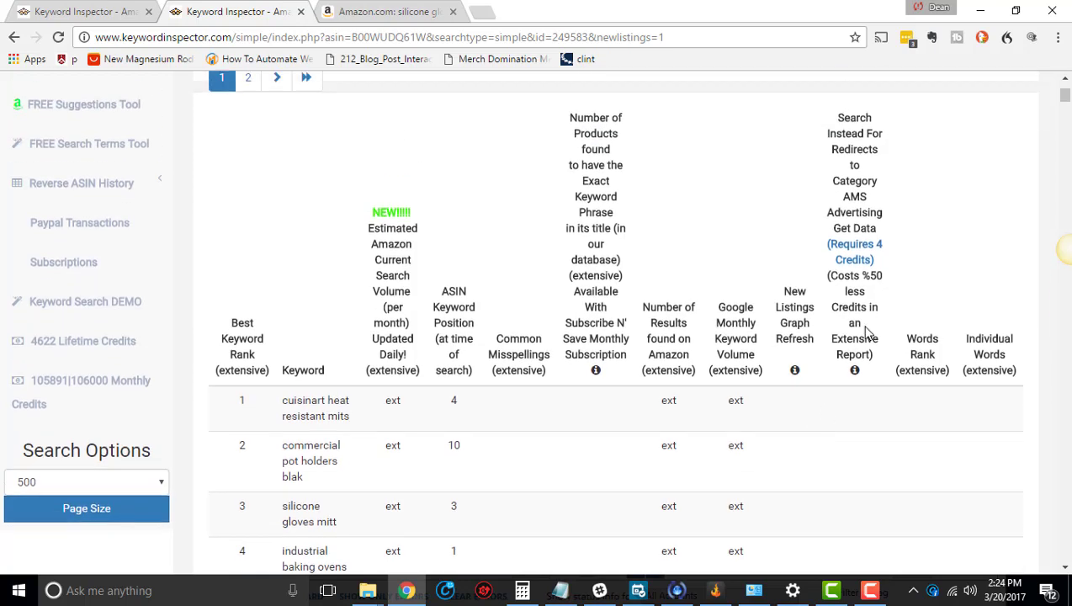
{"action": "left_click", "coordinate": [869, 256]}
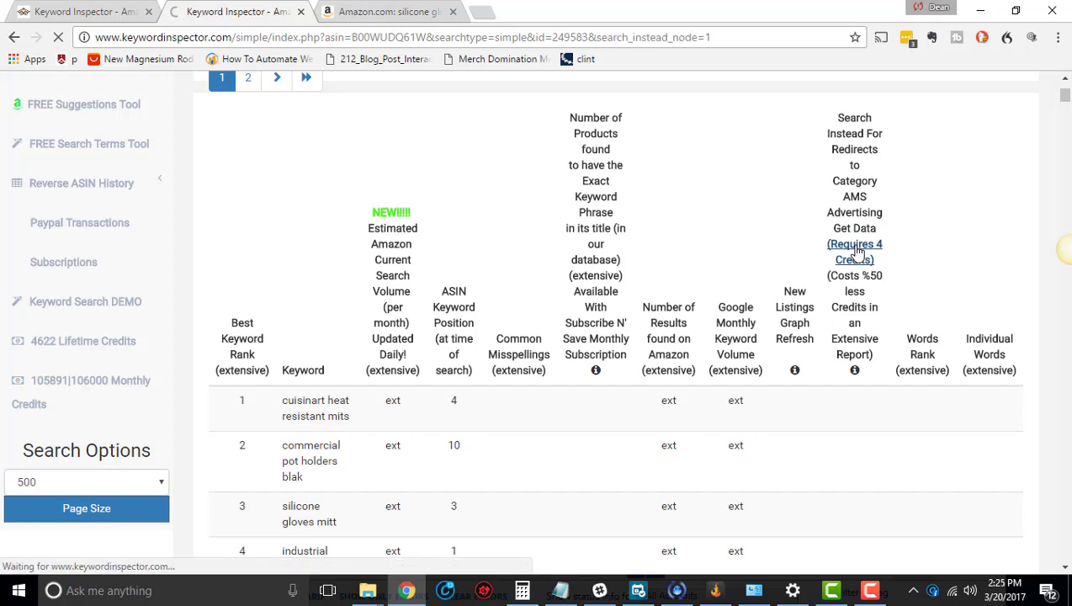
{"action": "scroll", "coordinate": [833, 320], "scroll_direction": "down", "scroll_amount": 5}
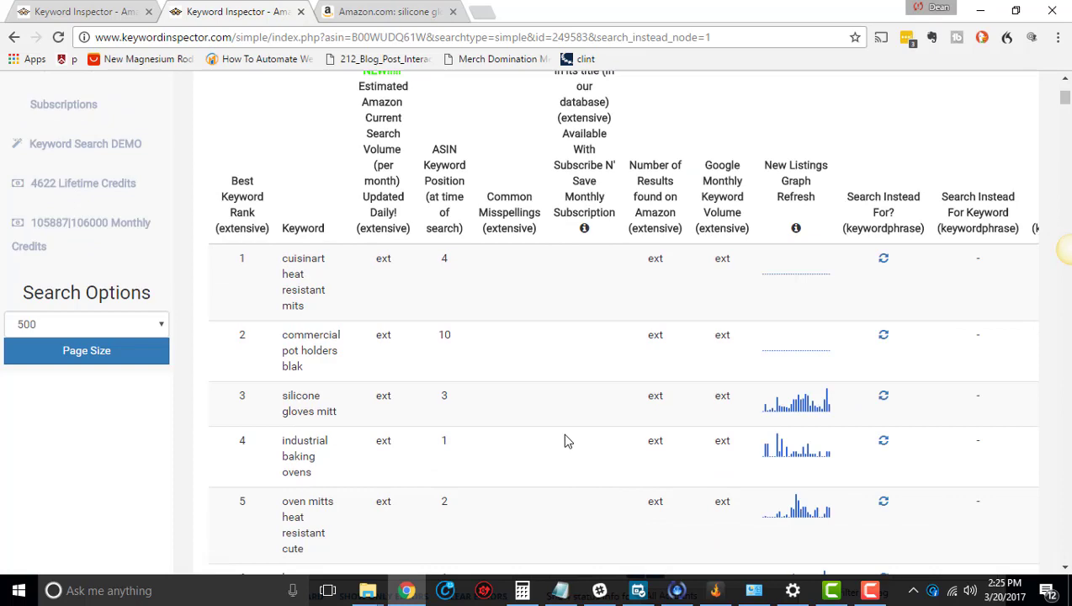
{"action": "scroll", "coordinate": [565, 440], "scroll_direction": "right", "scroll_amount": 3}
{"action": "scroll", "coordinate": [565, 440], "scroll_direction": "right", "scroll_amount": 1}
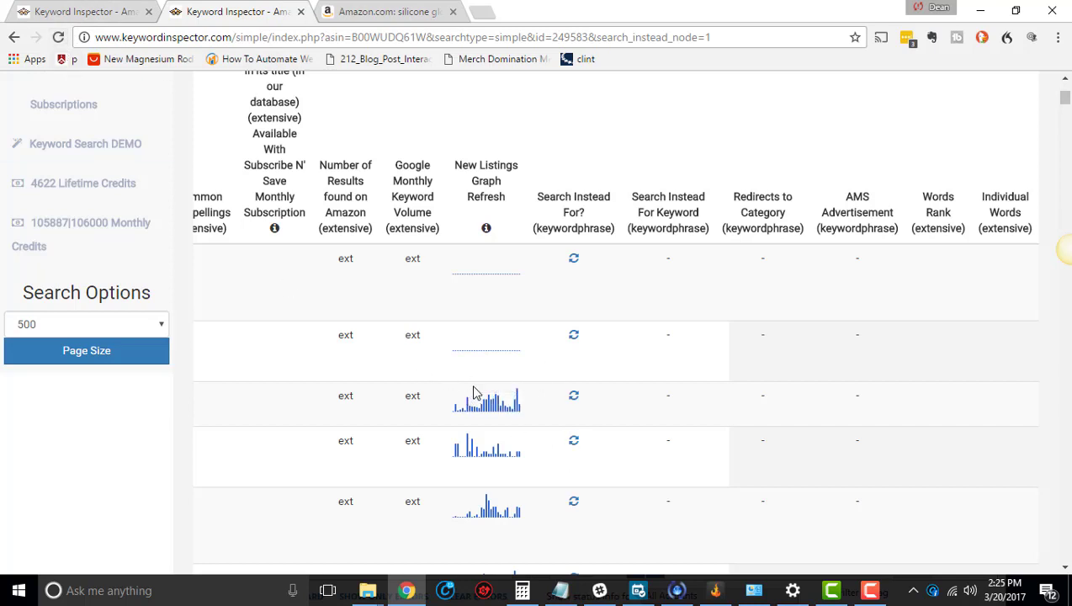
{"action": "mouse_move", "coordinate": [491, 404]}
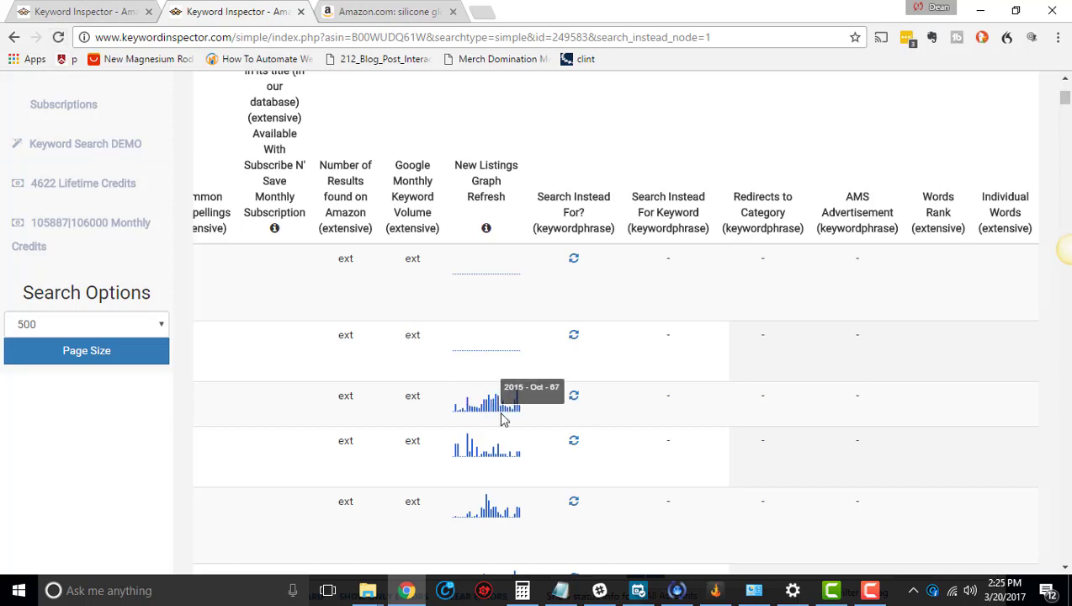
{"action": "scroll", "coordinate": [513, 413], "scroll_direction": "left", "scroll_amount": 5}
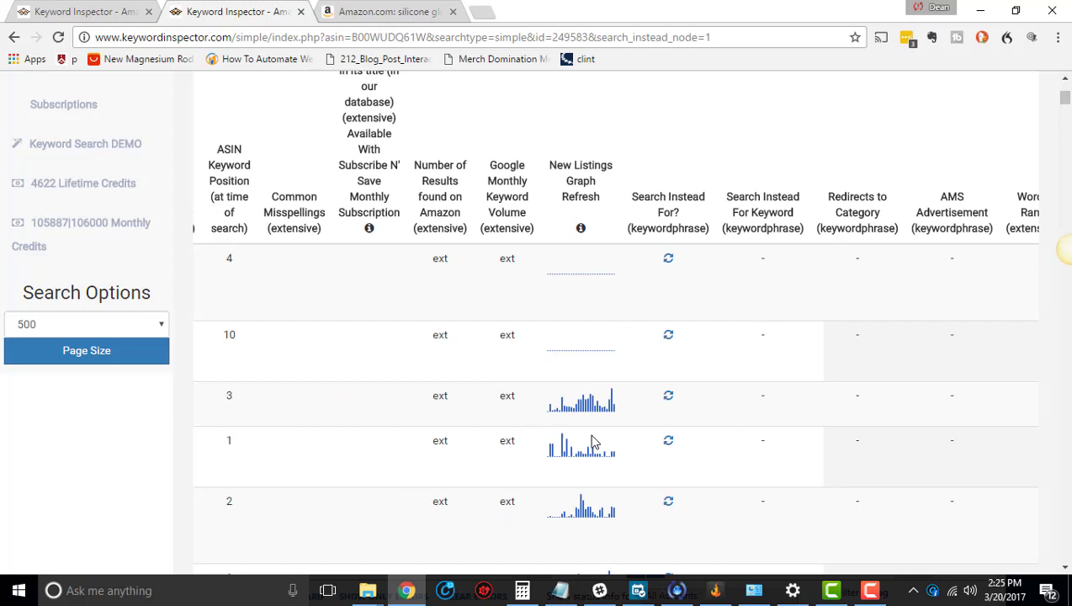
{"action": "mouse_move", "coordinate": [812, 405]}
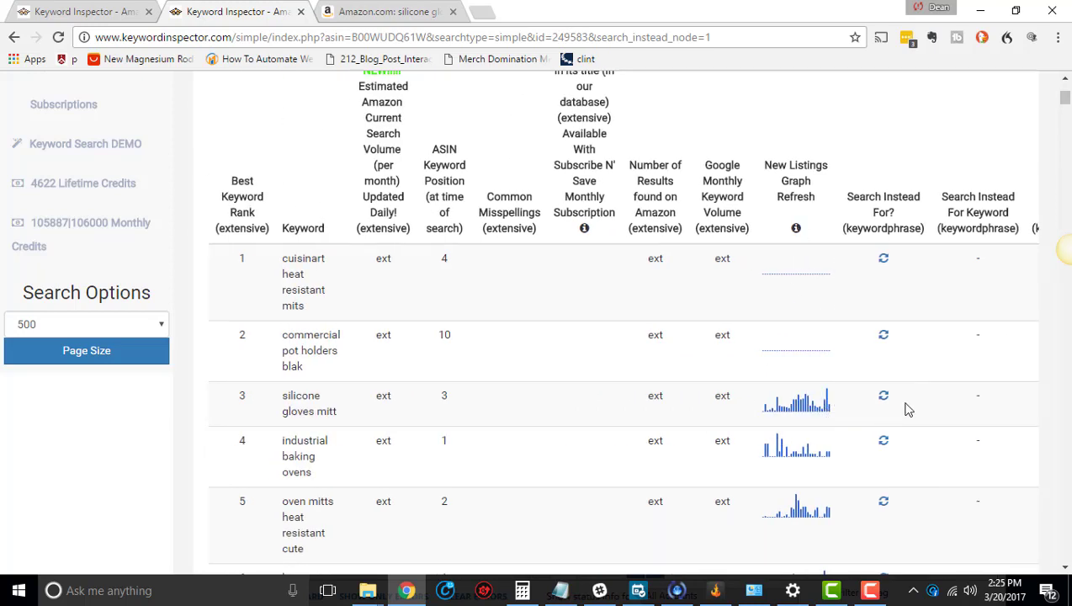
{"action": "scroll", "coordinate": [909, 406], "scroll_direction": "right", "scroll_amount": 5}
{"action": "scroll", "coordinate": [771, 411], "scroll_direction": "down", "scroll_amount": 3}
{"action": "scroll", "coordinate": [802, 351], "scroll_direction": "up", "scroll_amount": 2}
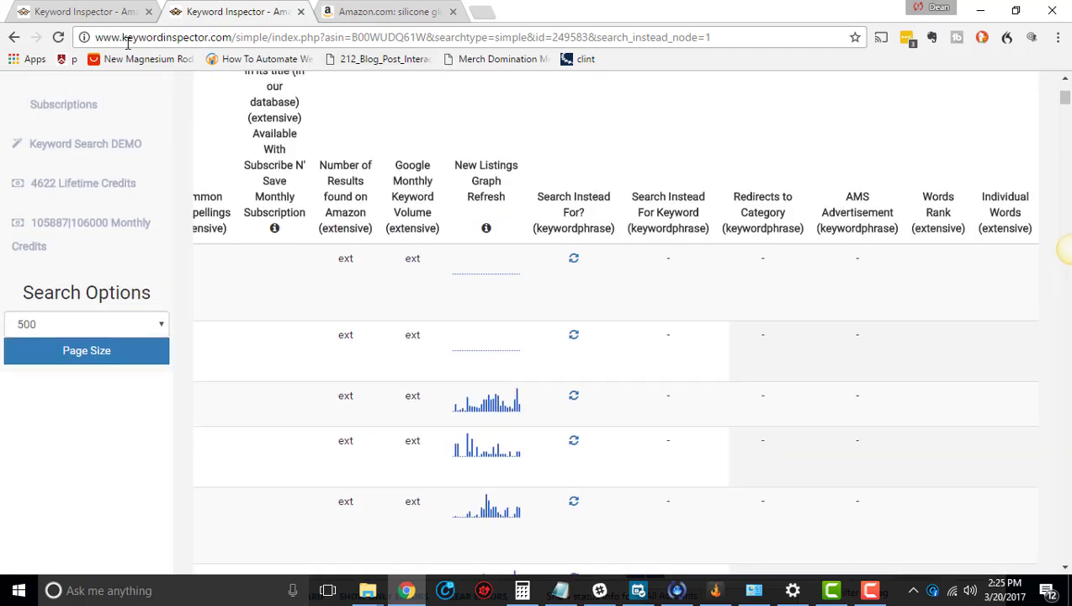
{"action": "left_click", "coordinate": [58, 37]}
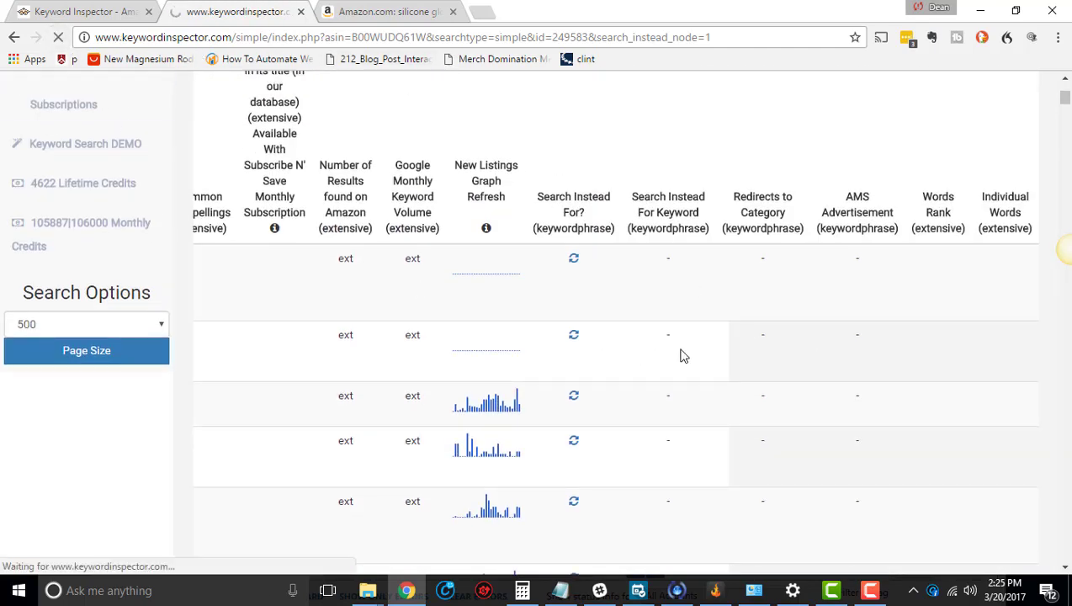
{"action": "scroll", "coordinate": [844, 379], "scroll_direction": "down", "scroll_amount": 1}
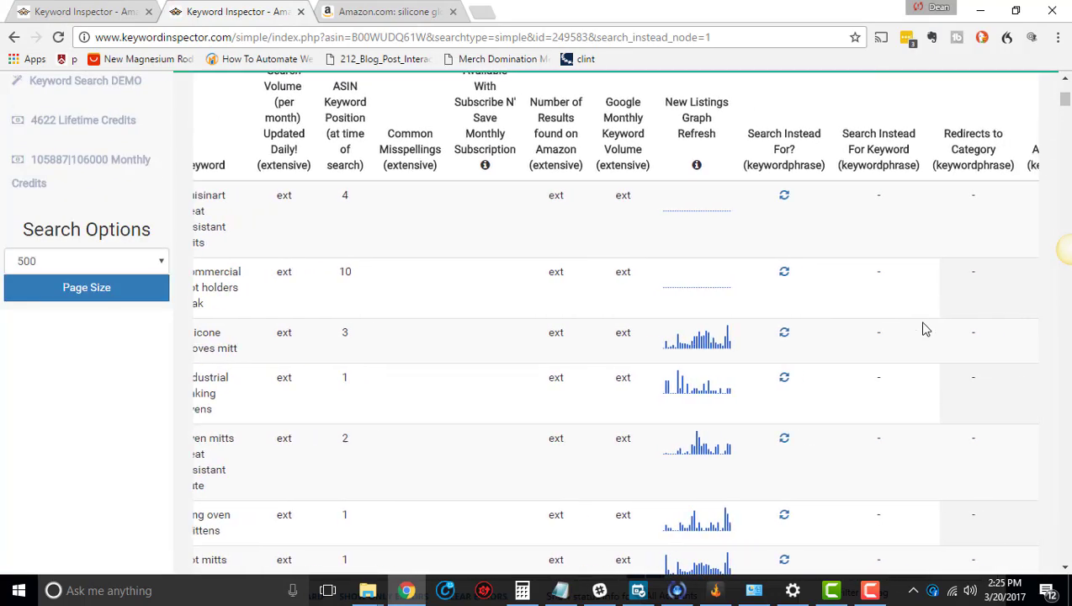
{"action": "scroll", "coordinate": [921, 327], "scroll_direction": "right", "scroll_amount": 3}
{"action": "scroll", "coordinate": [920, 329], "scroll_direction": "down", "scroll_amount": 1}
{"action": "scroll", "coordinate": [920, 329], "scroll_direction": "down", "scroll_amount": 4}
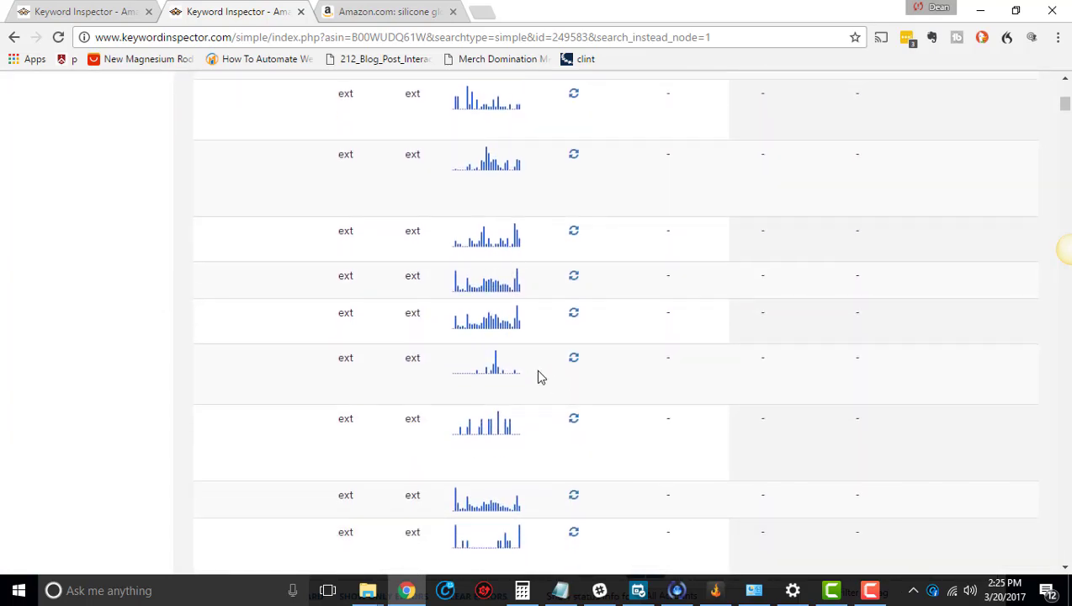
{"action": "scroll", "coordinate": [538, 375], "scroll_direction": "left", "scroll_amount": 5}
{"action": "scroll", "coordinate": [458, 341], "scroll_direction": "up", "scroll_amount": 5}
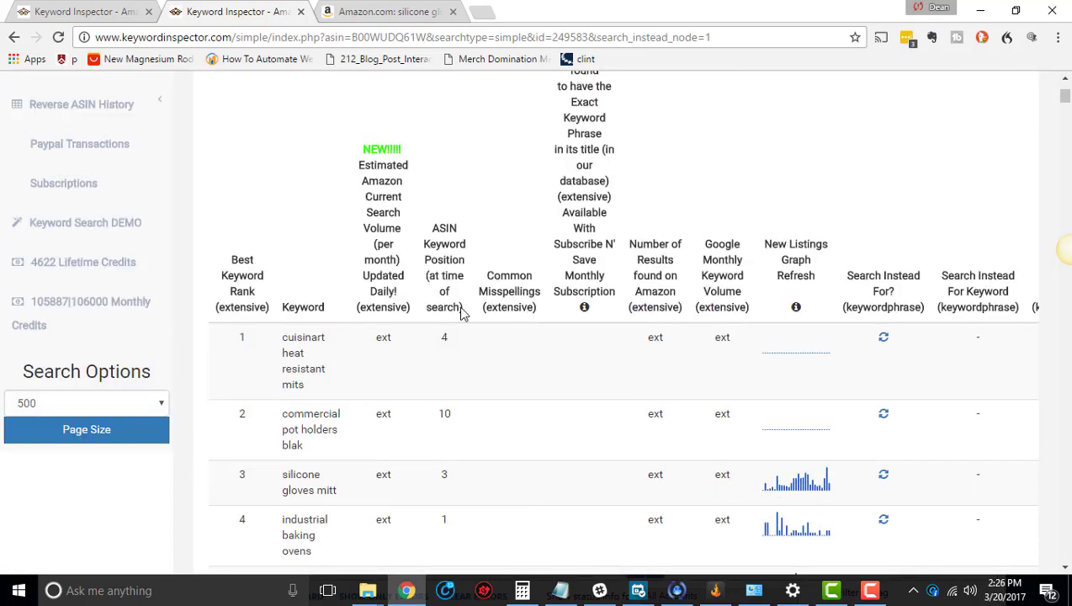
Refresh the search history and open the Silicone Oven Mitts simpleall report for B00WUDQ61W
{"action": "left_click", "coordinate": [101, 14]}
{"action": "scroll", "coordinate": [376, 333], "scroll_direction": "down", "scroll_amount": 2}
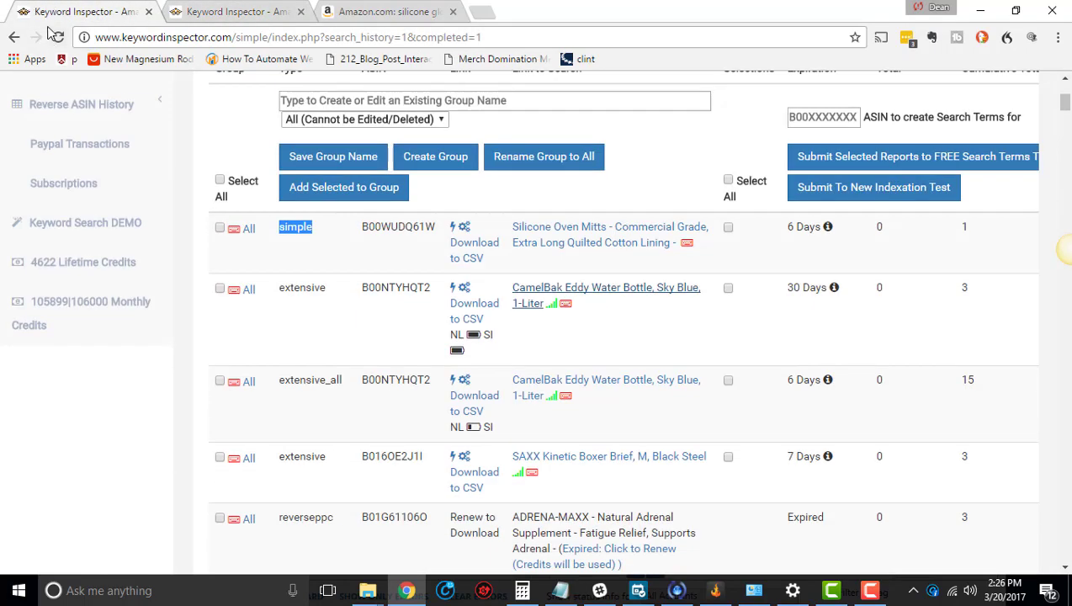
{"action": "left_click", "coordinate": [58, 38]}
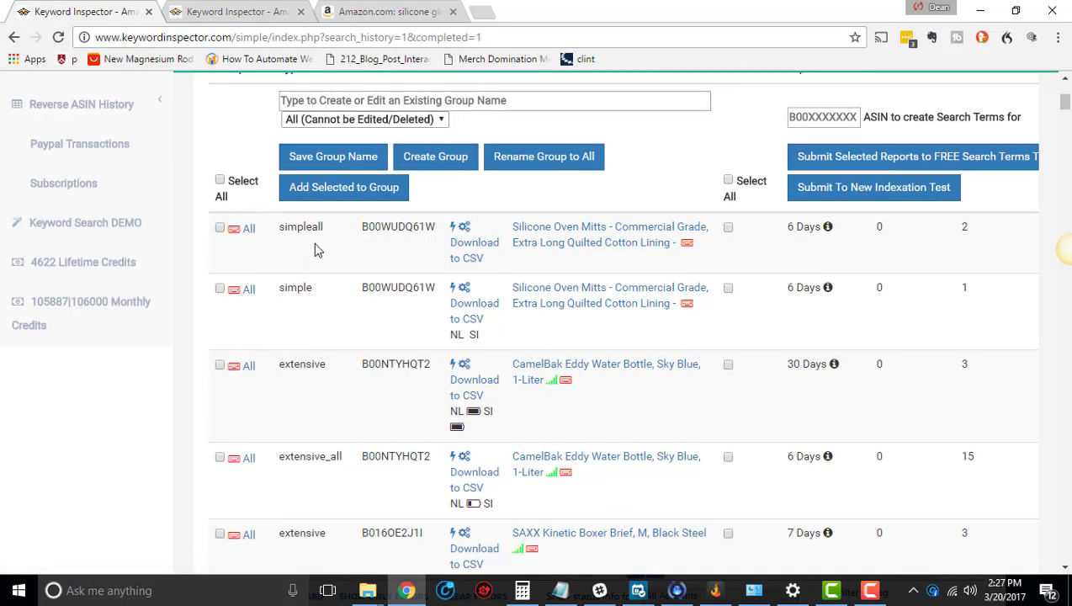
{"action": "left_click", "coordinate": [614, 246]}
Scroll through the Simple - All Keywords list and its 'ext' placeholder entries
{"action": "scroll", "coordinate": [577, 338], "scroll_direction": "down", "scroll_amount": 4}
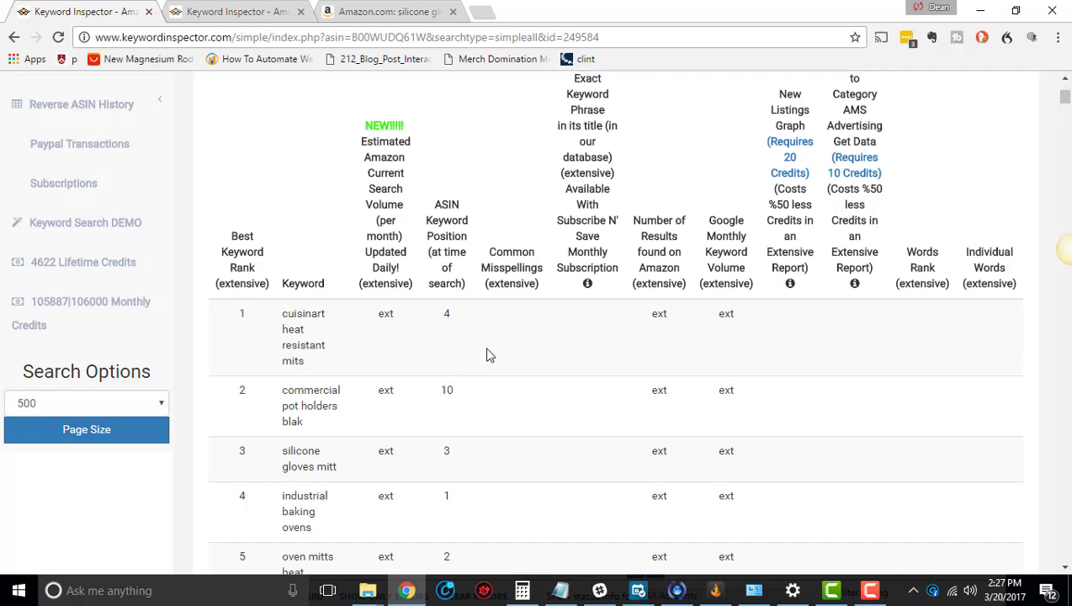
{"action": "scroll", "coordinate": [476, 366], "scroll_direction": "down", "scroll_amount": 2}
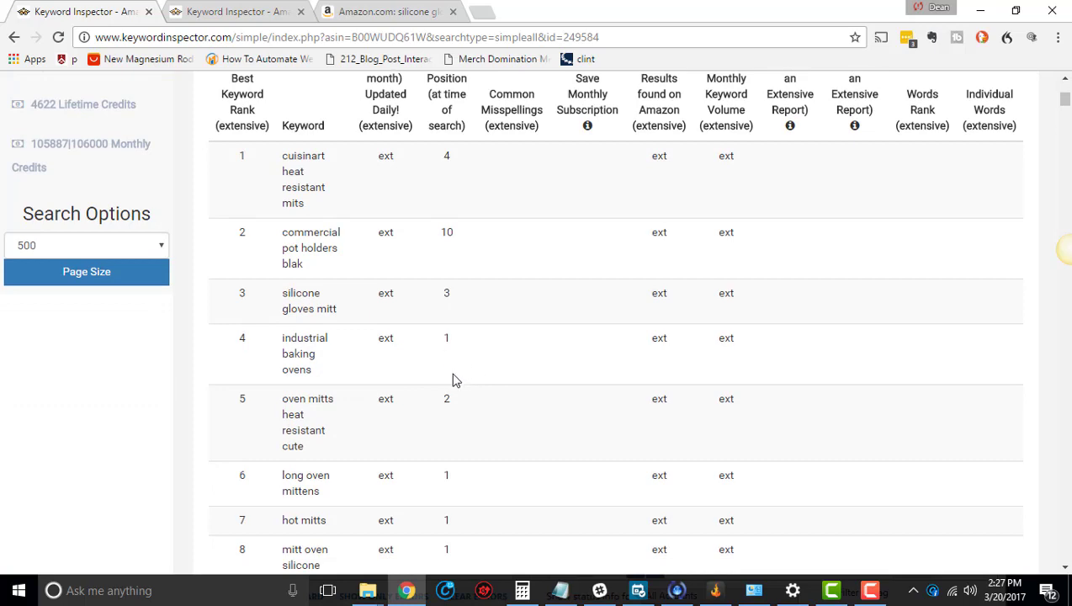
{"action": "scroll", "coordinate": [463, 370], "scroll_direction": "down", "scroll_amount": 4}
{"action": "scroll", "coordinate": [412, 269], "scroll_direction": "up", "scroll_amount": 3}
{"action": "scroll", "coordinate": [324, 239], "scroll_direction": "up", "scroll_amount": 2}
{"action": "scroll", "coordinate": [371, 175], "scroll_direction": "down", "scroll_amount": 2}
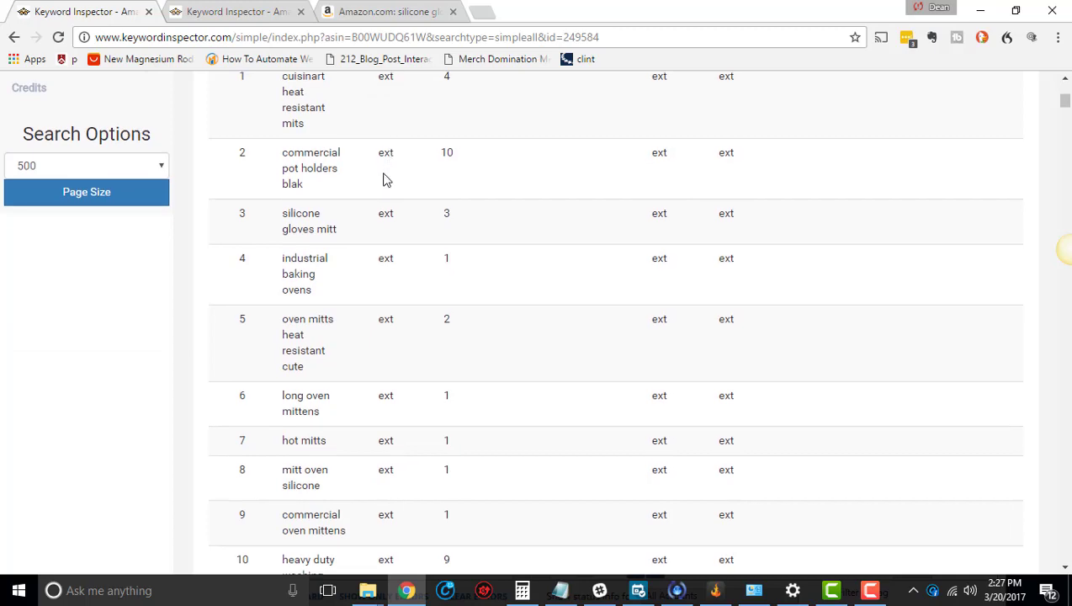
{"action": "scroll", "coordinate": [371, 234], "scroll_direction": "down", "scroll_amount": 6}
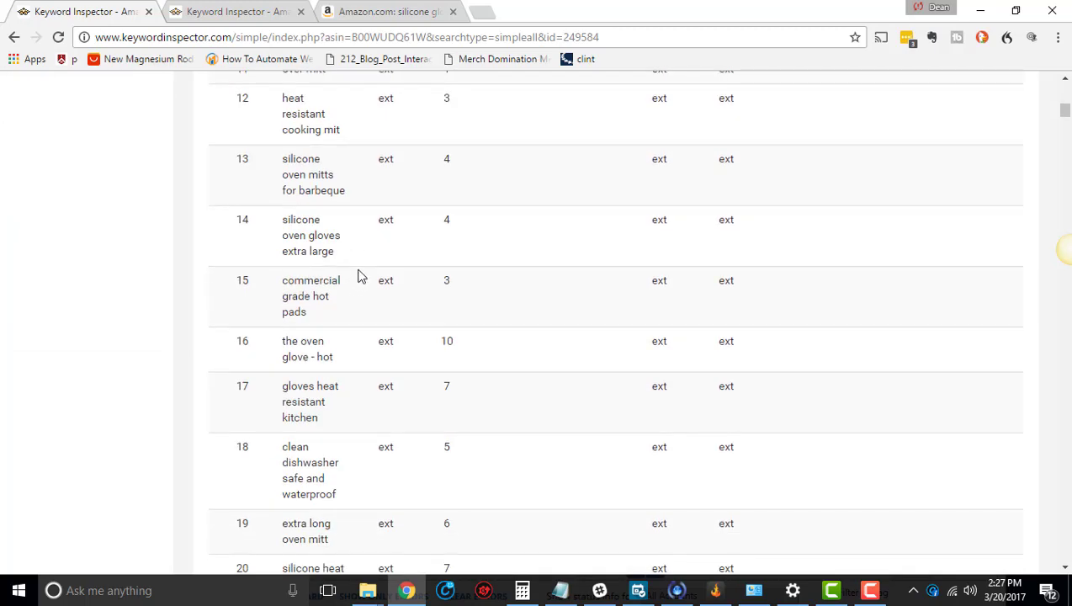
{"action": "scroll", "coordinate": [358, 276], "scroll_direction": "down", "scroll_amount": 3}
{"action": "scroll", "coordinate": [357, 280], "scroll_direction": "down", "scroll_amount": 3}
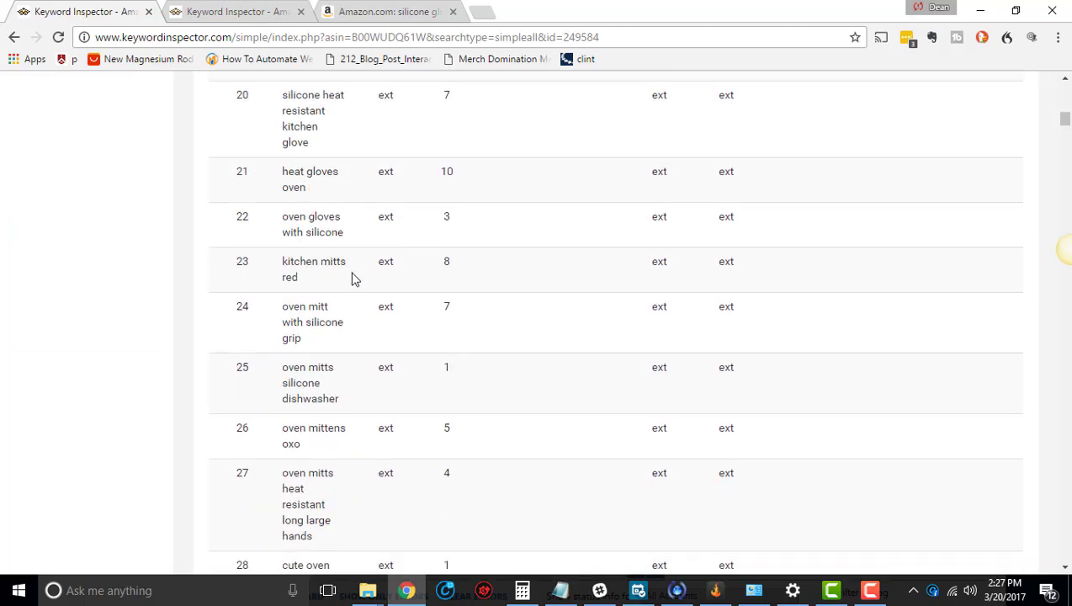
{"action": "scroll", "coordinate": [354, 278], "scroll_direction": "down", "scroll_amount": 2}
{"action": "scroll", "coordinate": [347, 290], "scroll_direction": "down", "scroll_amount": 10}
{"action": "scroll", "coordinate": [353, 291], "scroll_direction": "down", "scroll_amount": 7}
{"action": "left_click_drag", "start_coordinate": [1066, 160], "coordinate": [1062, 97]}
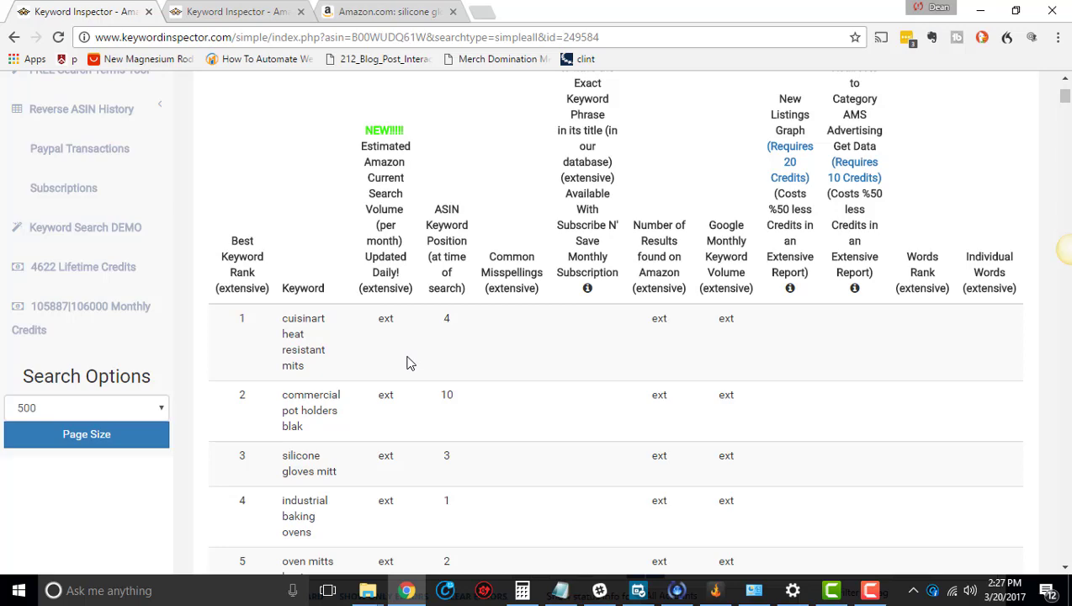
{"action": "scroll", "coordinate": [299, 334], "scroll_direction": "down", "scroll_amount": 2}
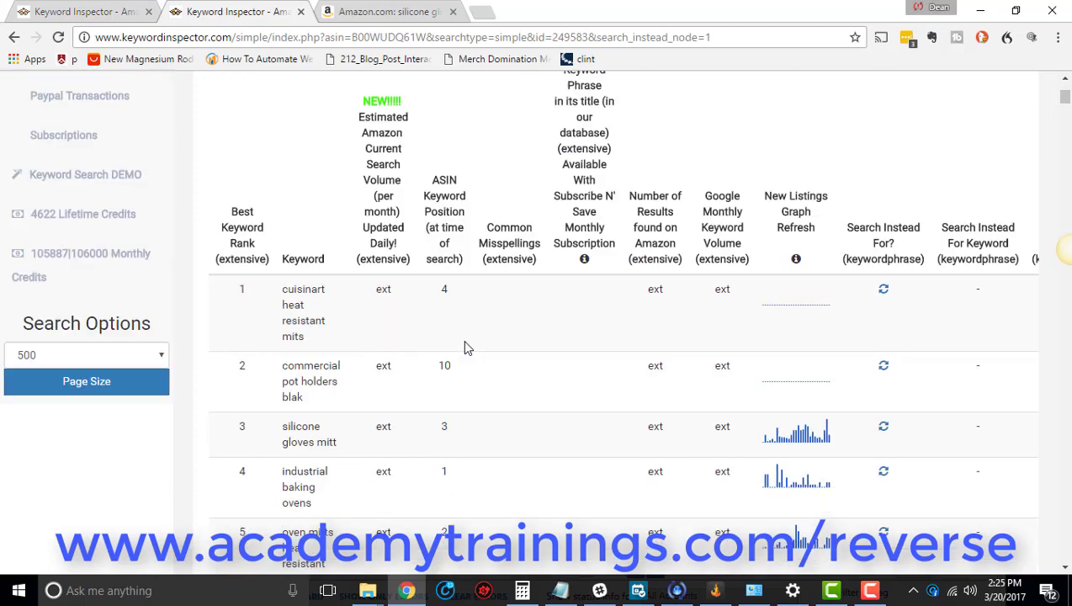
Scroll the B00WUDQ61W Simple report up to its New Listings and Search Instead For column headers
{"action": "scroll", "coordinate": [462, 340], "scroll_direction": "up", "scroll_amount": 2}
{"action": "scroll", "coordinate": [462, 340], "scroll_direction": "down", "scroll_amount": 5}
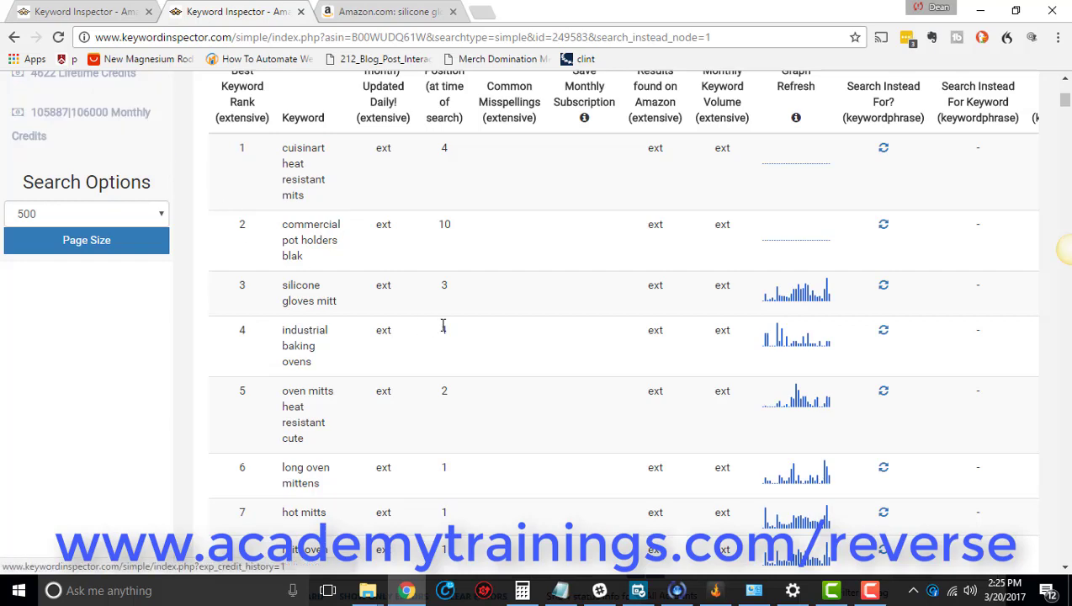
{"action": "scroll", "coordinate": [446, 332], "scroll_direction": "up", "scroll_amount": 3}
{"action": "scroll", "coordinate": [459, 349], "scroll_direction": "down", "scroll_amount": 3}
{"action": "scroll", "coordinate": [459, 349], "scroll_direction": "up", "scroll_amount": 3}
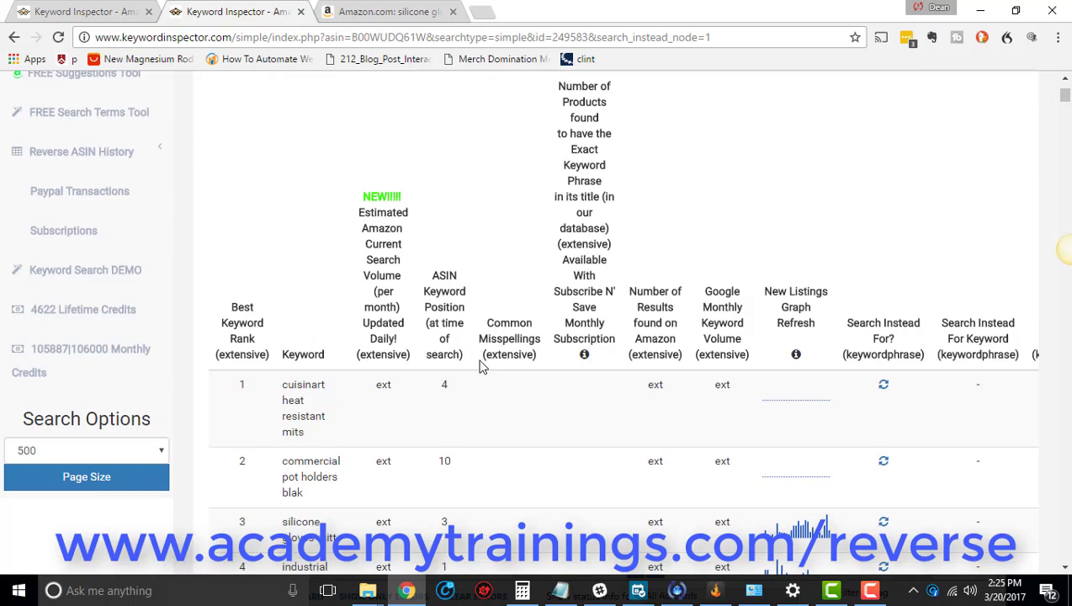